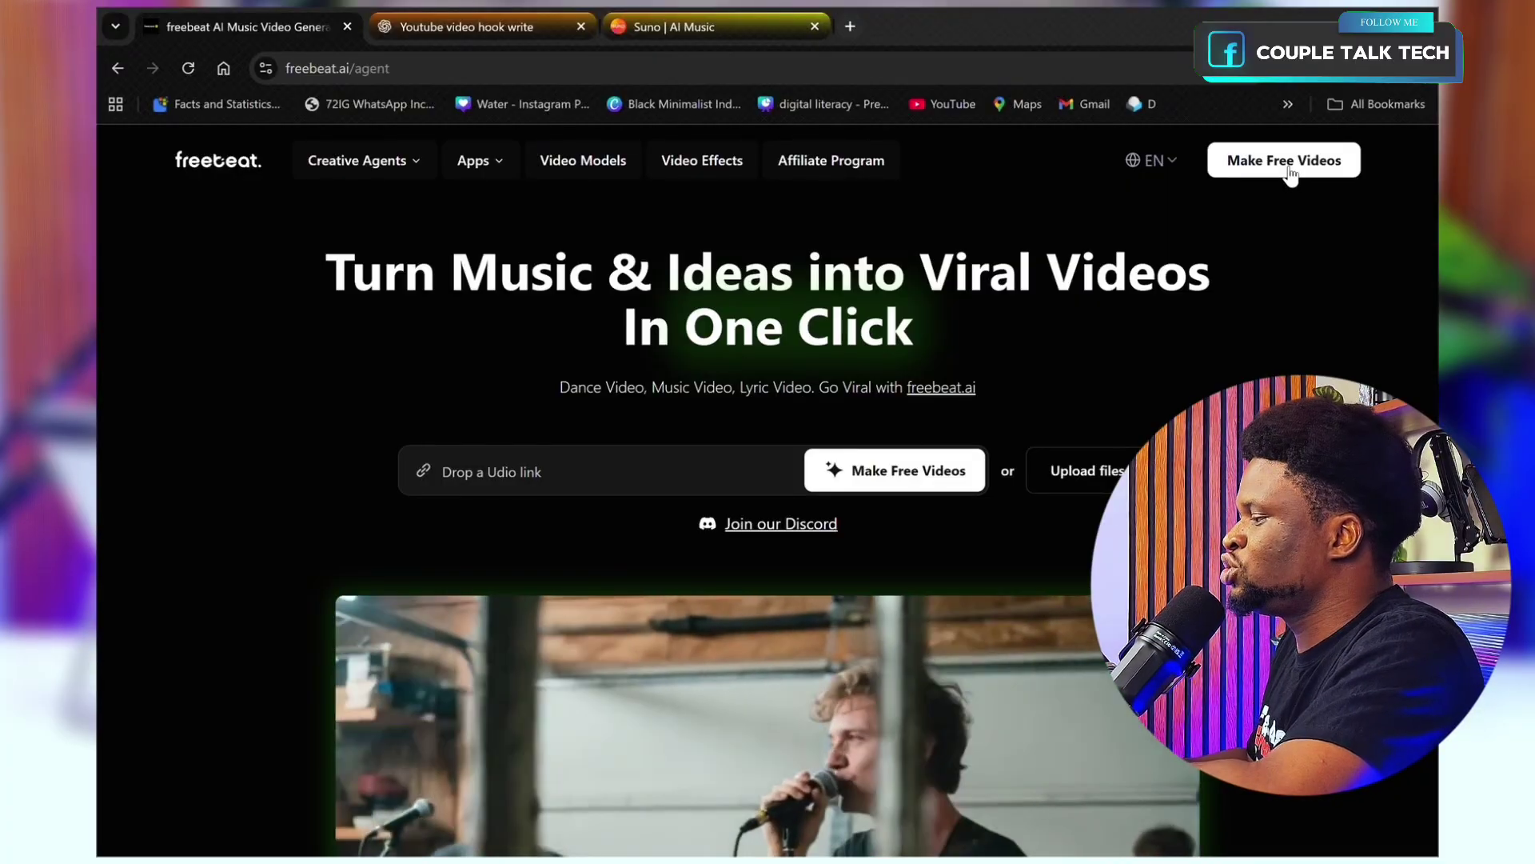
Open the freebeat.ai Agent page from the Make Free Videos header button
{"action": "left_click", "coordinate": [1284, 160]}
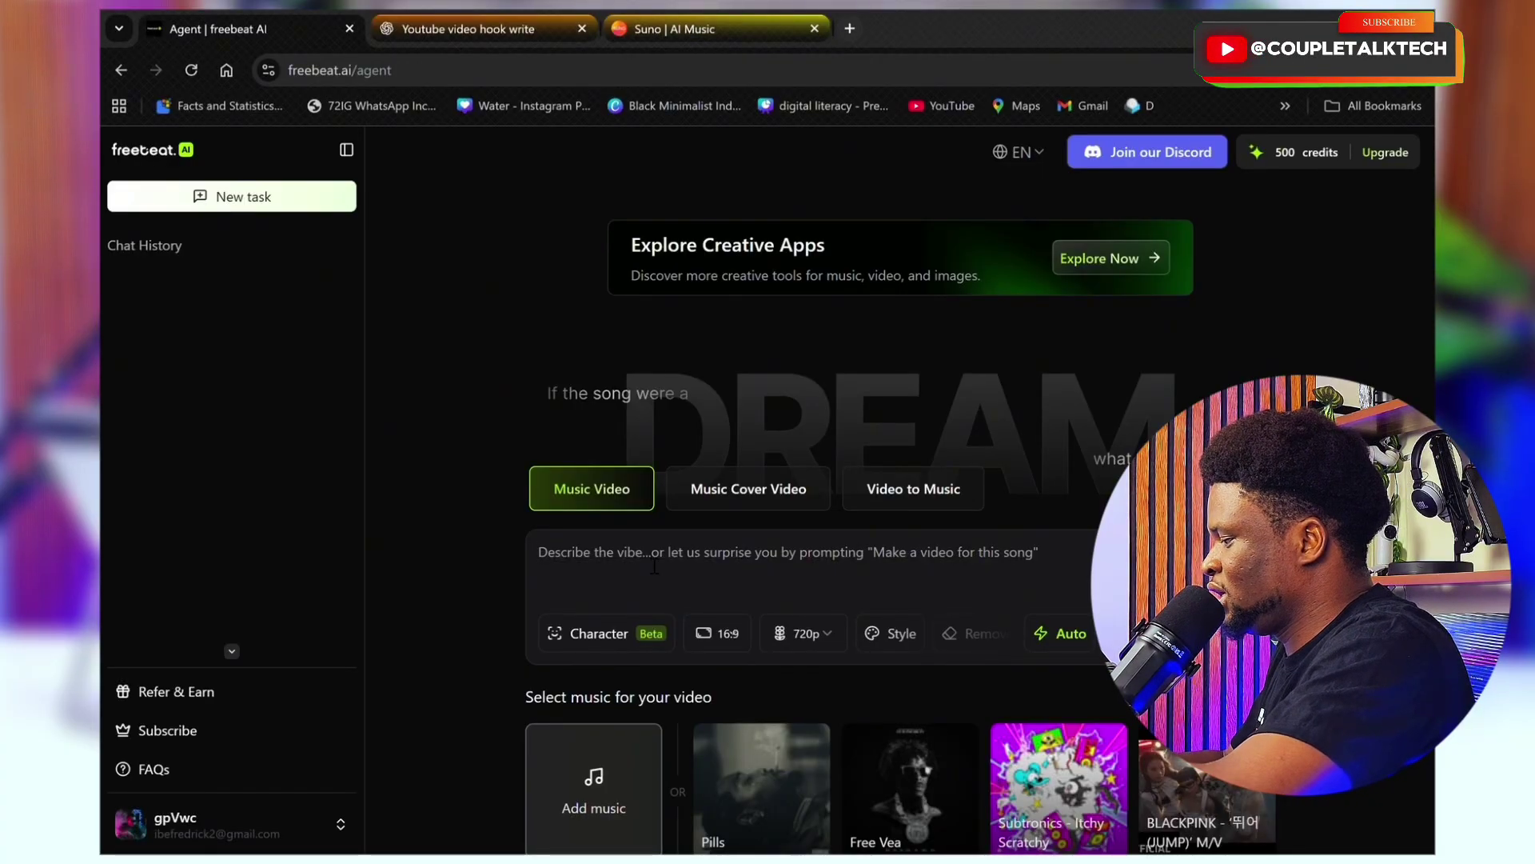
Type the afrobeat video description featuring Africa, its different cultures and African youth
{"action": "type", "text": "eate an "}
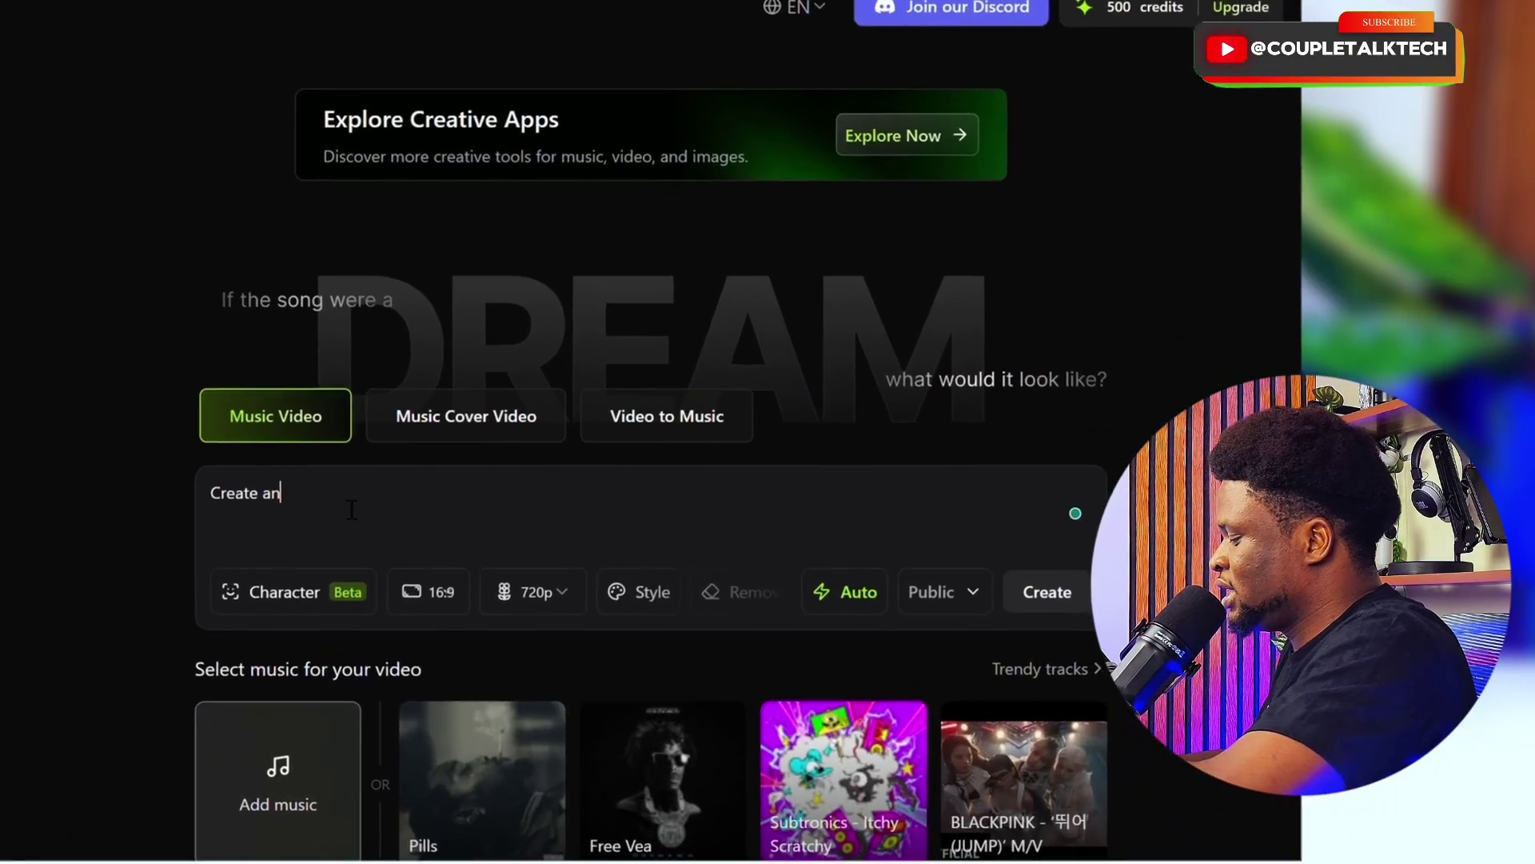
{"action": "type", "text": "afrobeat"}
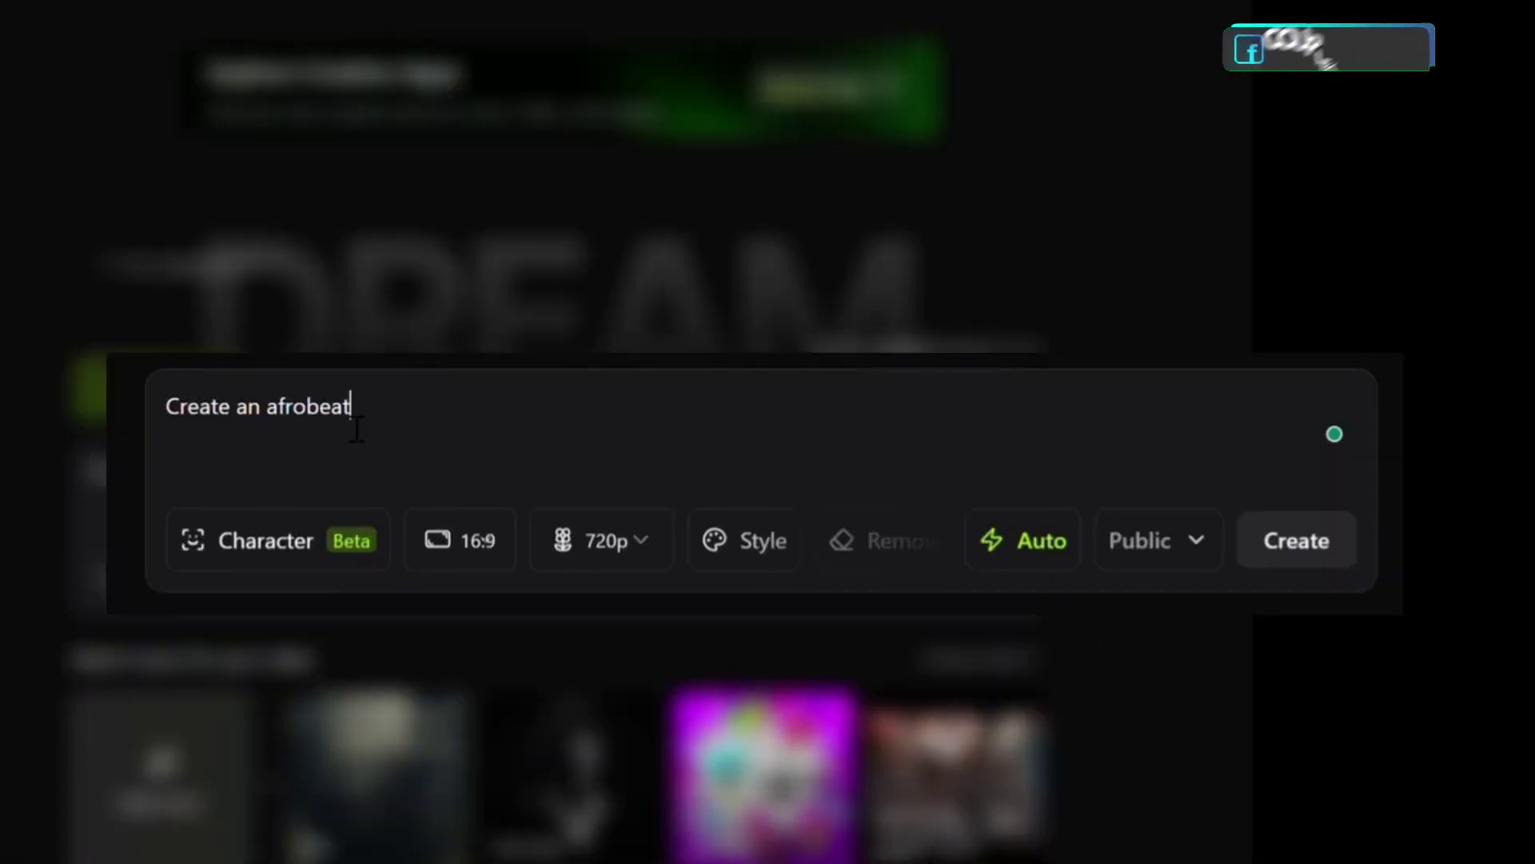
{"action": "type", "text": " music video, "}
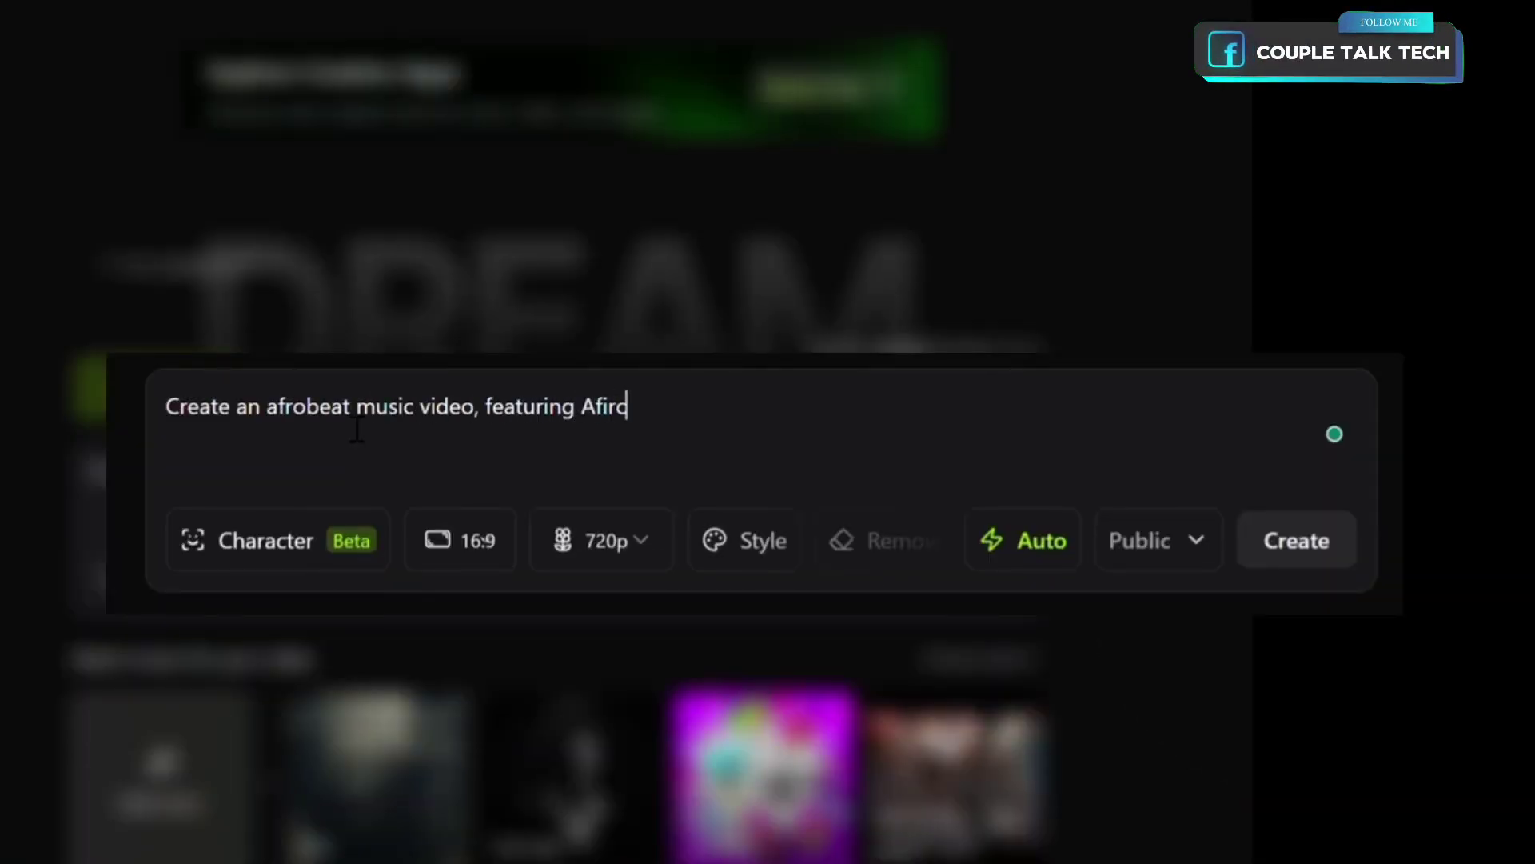
{"action": "type", "text": "featuring Africa, differen"}
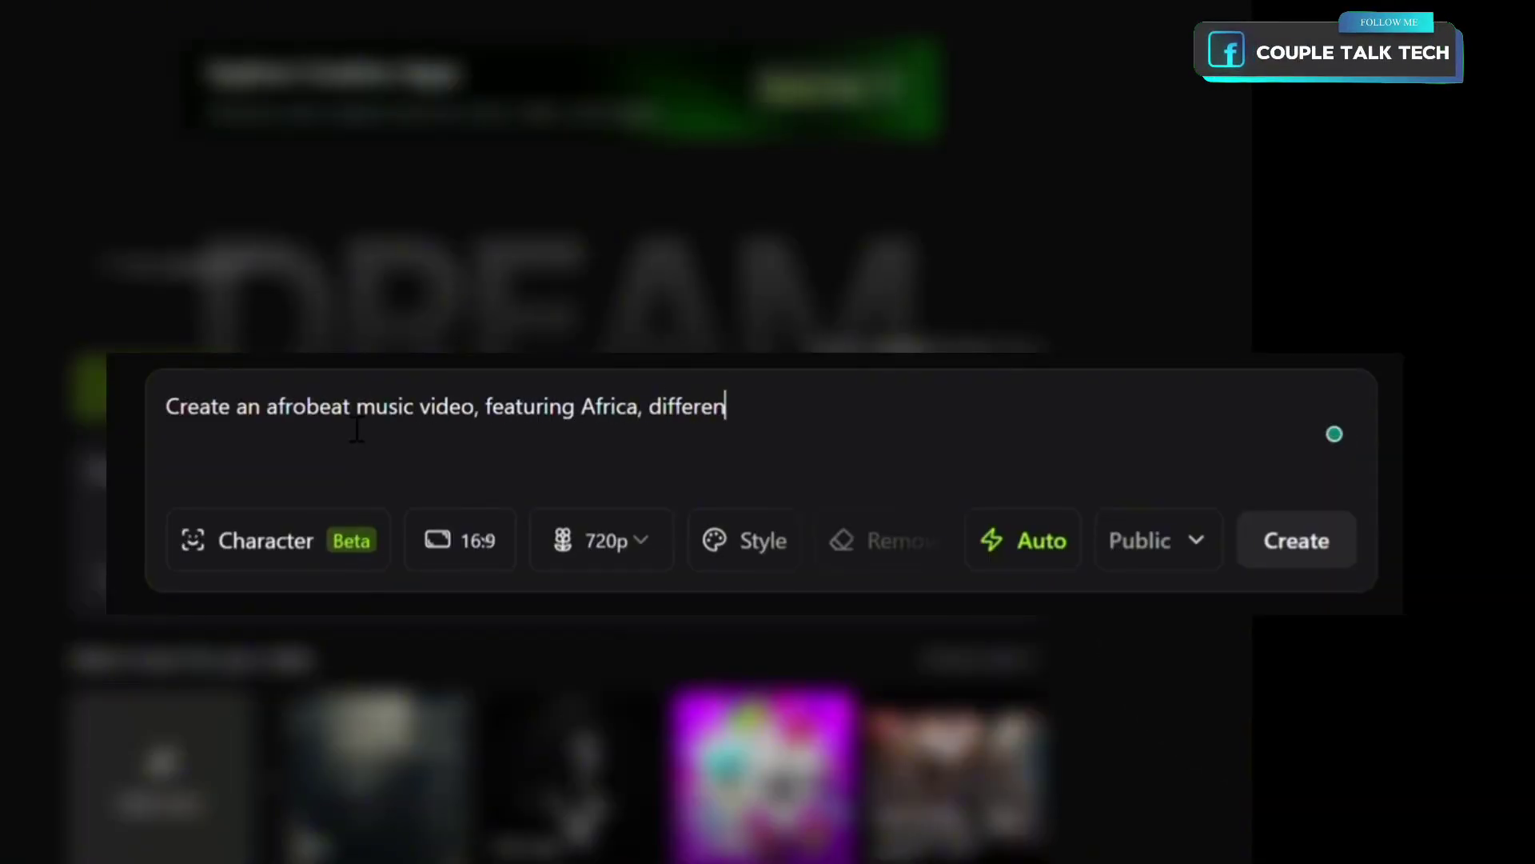
{"action": "type", "text": "t cultures in africa and the"}
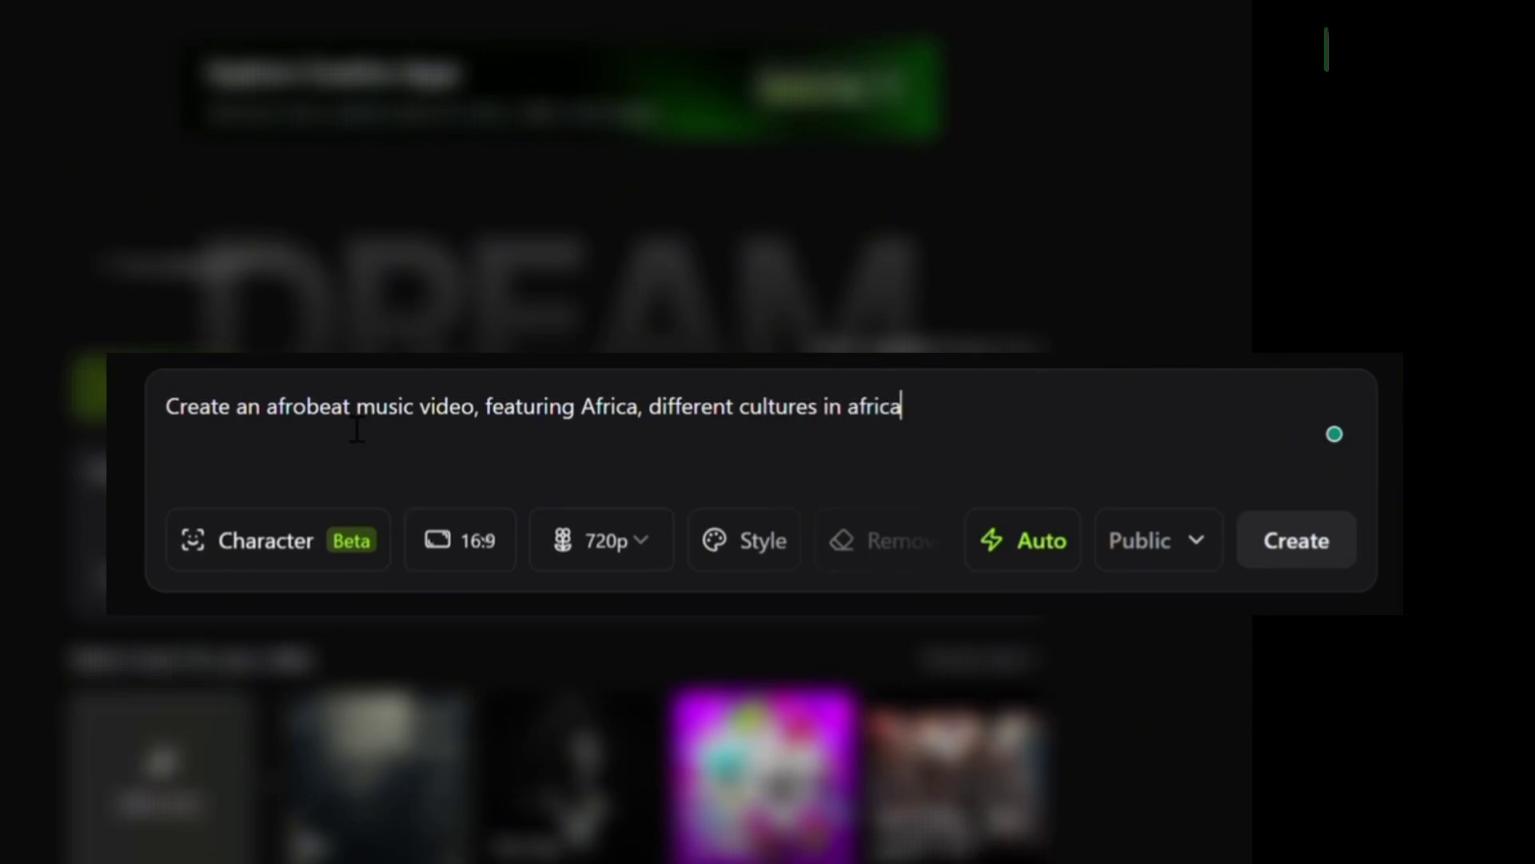
{"action": "type", "text": " beauty ,"}
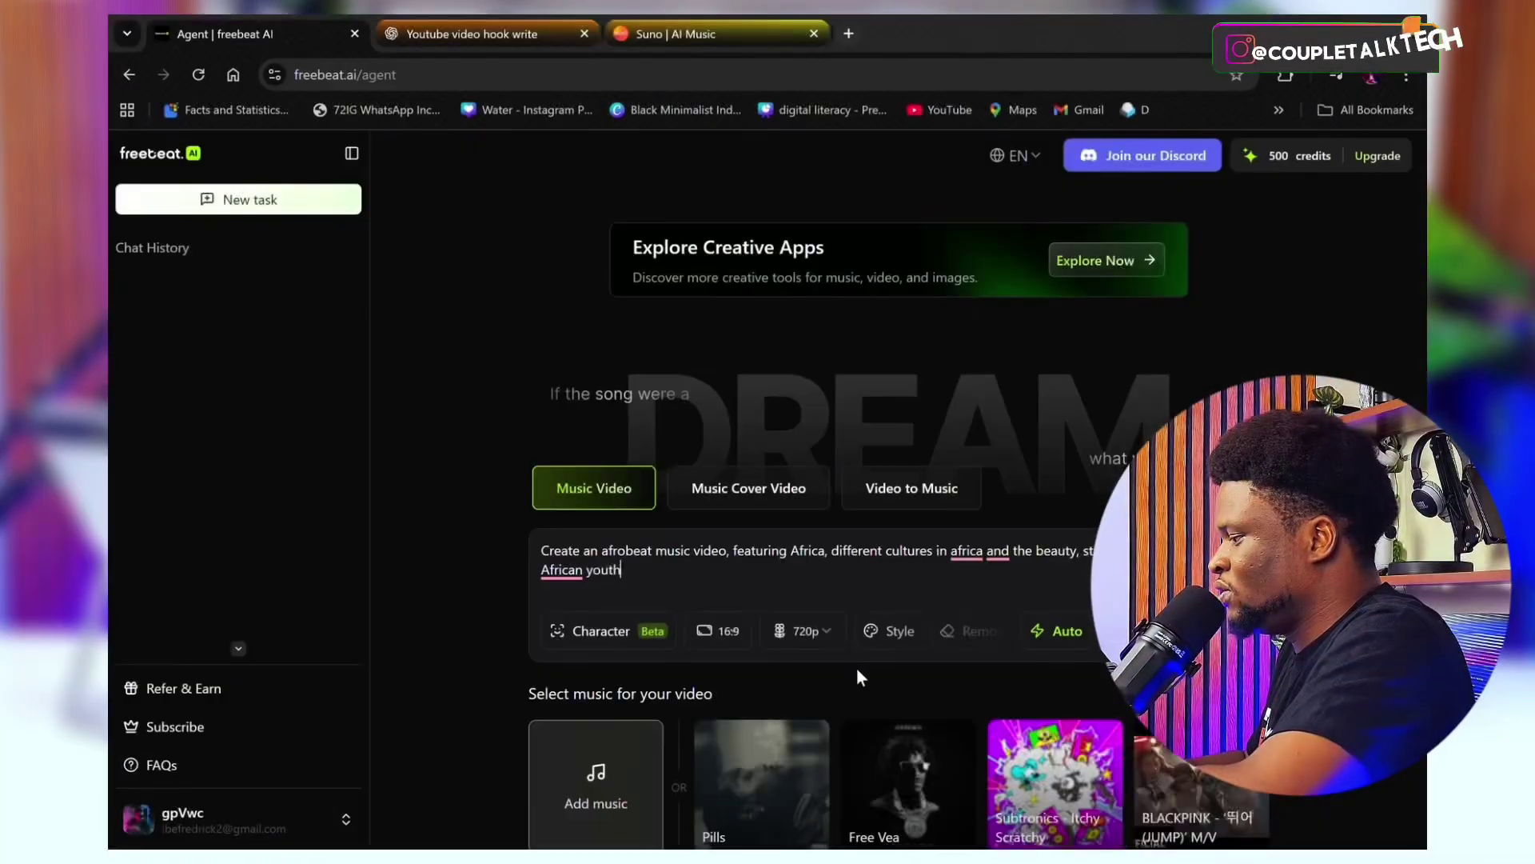
Keep the 16:9 aspect ratio and switch the video resolution from 720p to 1080p
{"action": "left_click", "coordinate": [661, 545]}
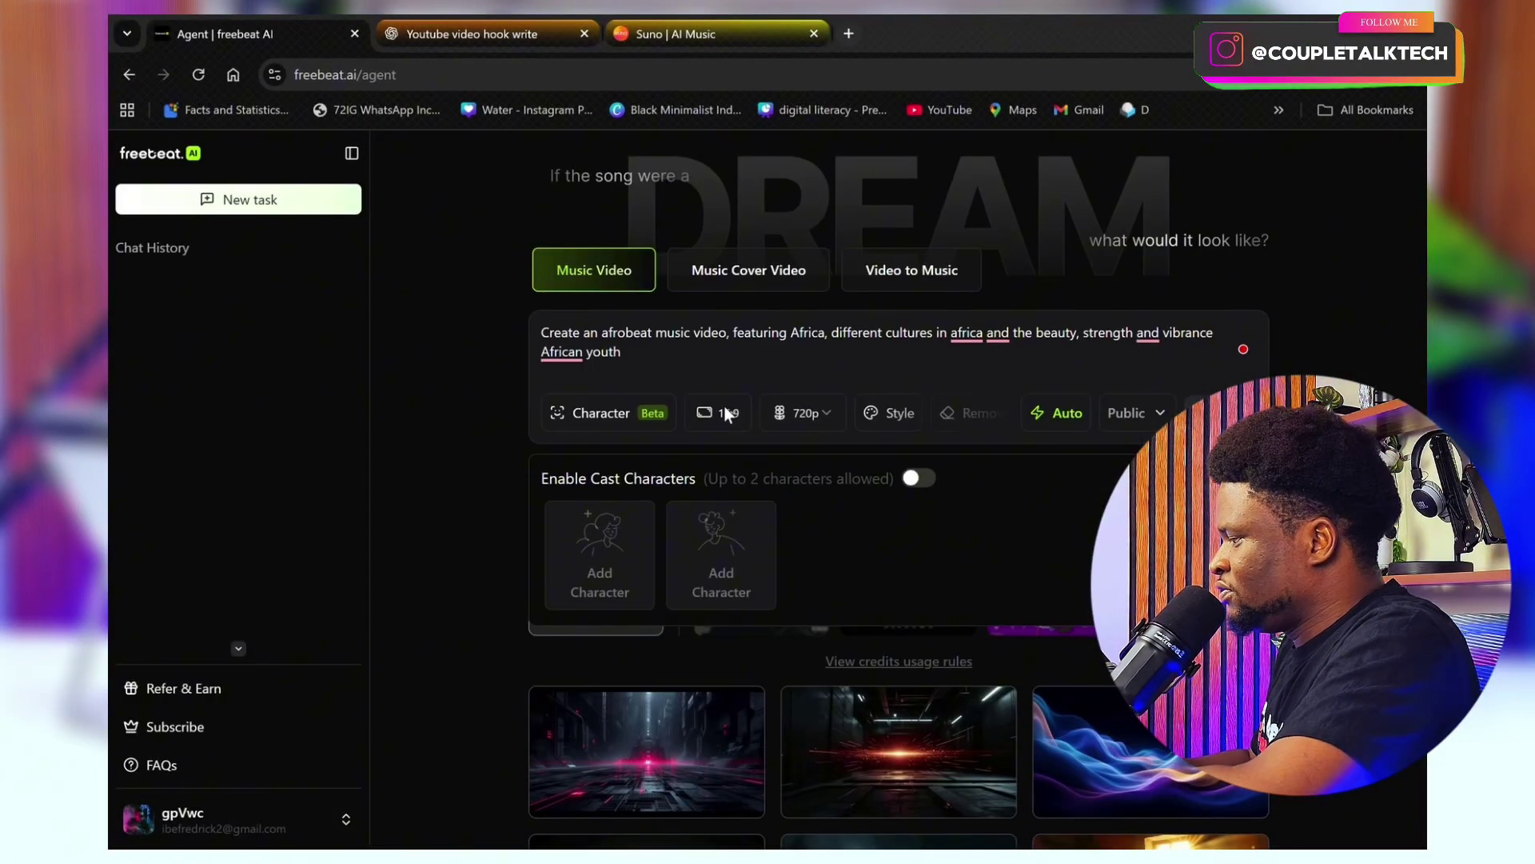
{"action": "left_click", "coordinate": [726, 413]}
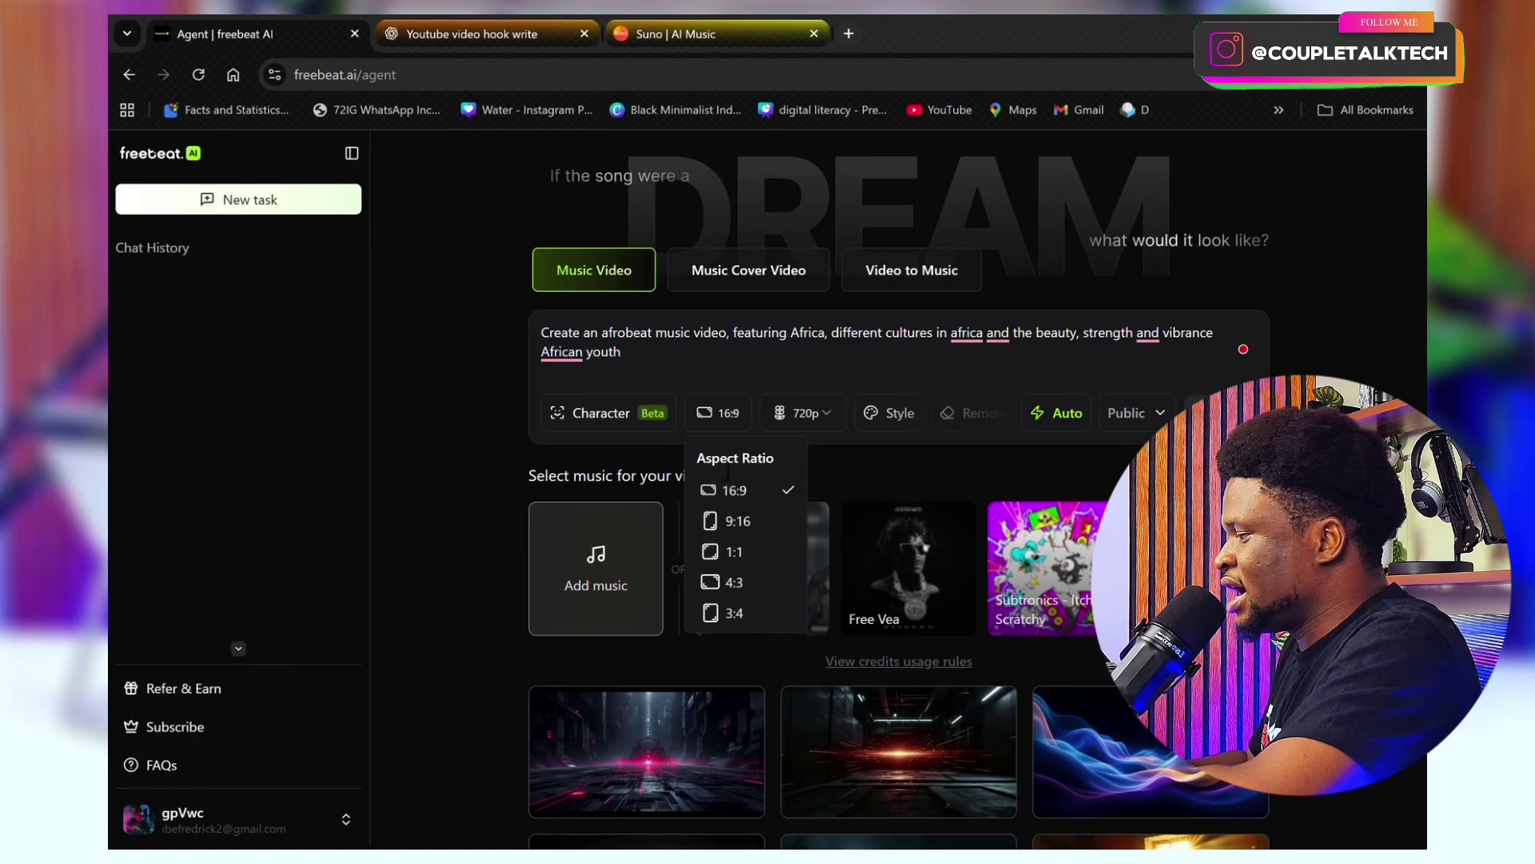
{"action": "left_click", "coordinate": [723, 415]}
{"action": "left_click", "coordinate": [818, 411]}
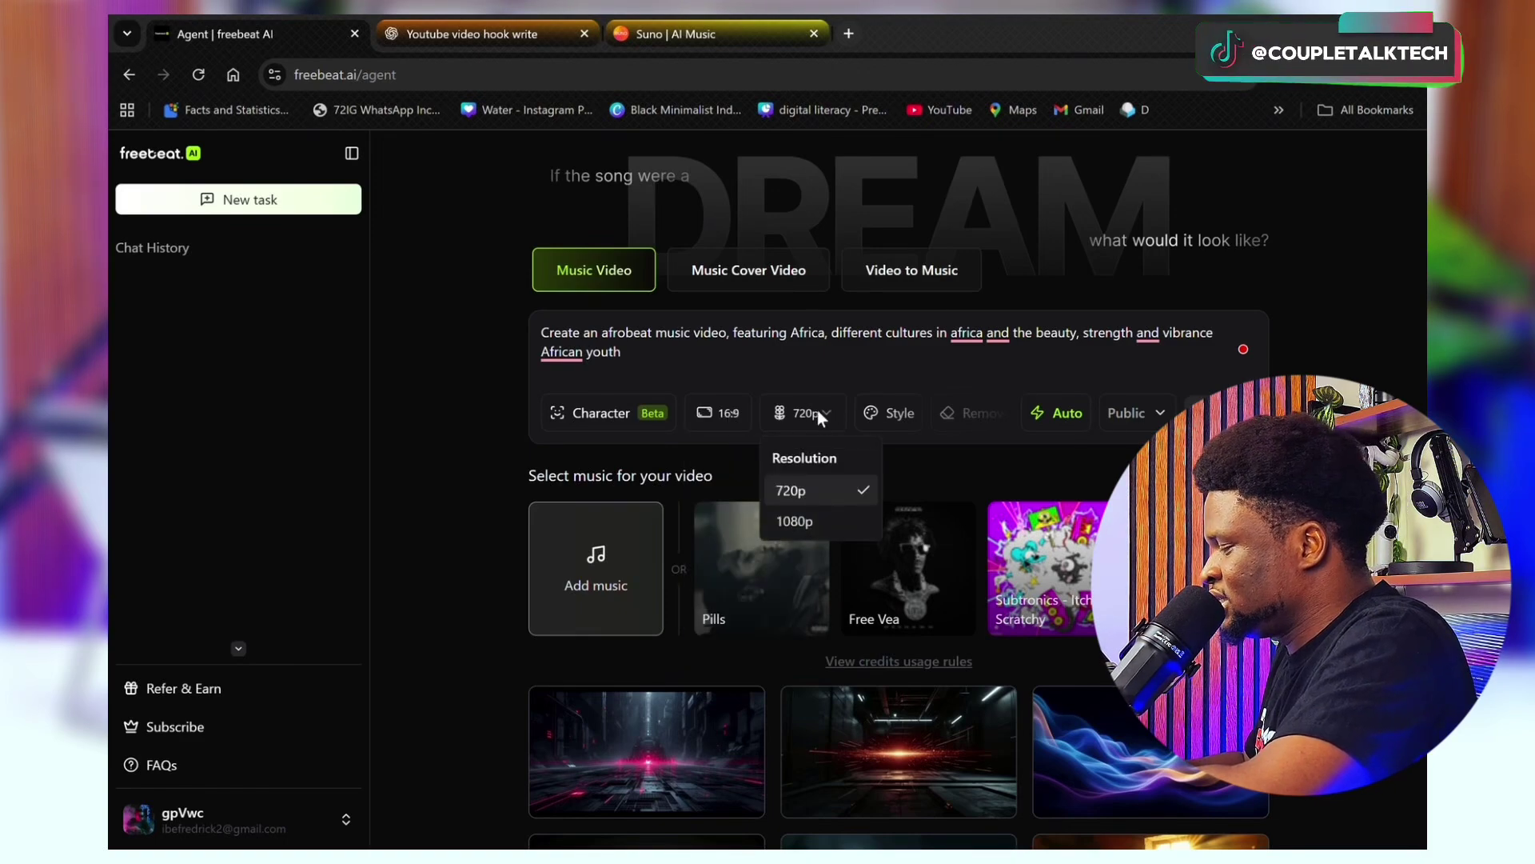
{"action": "left_click", "coordinate": [814, 523]}
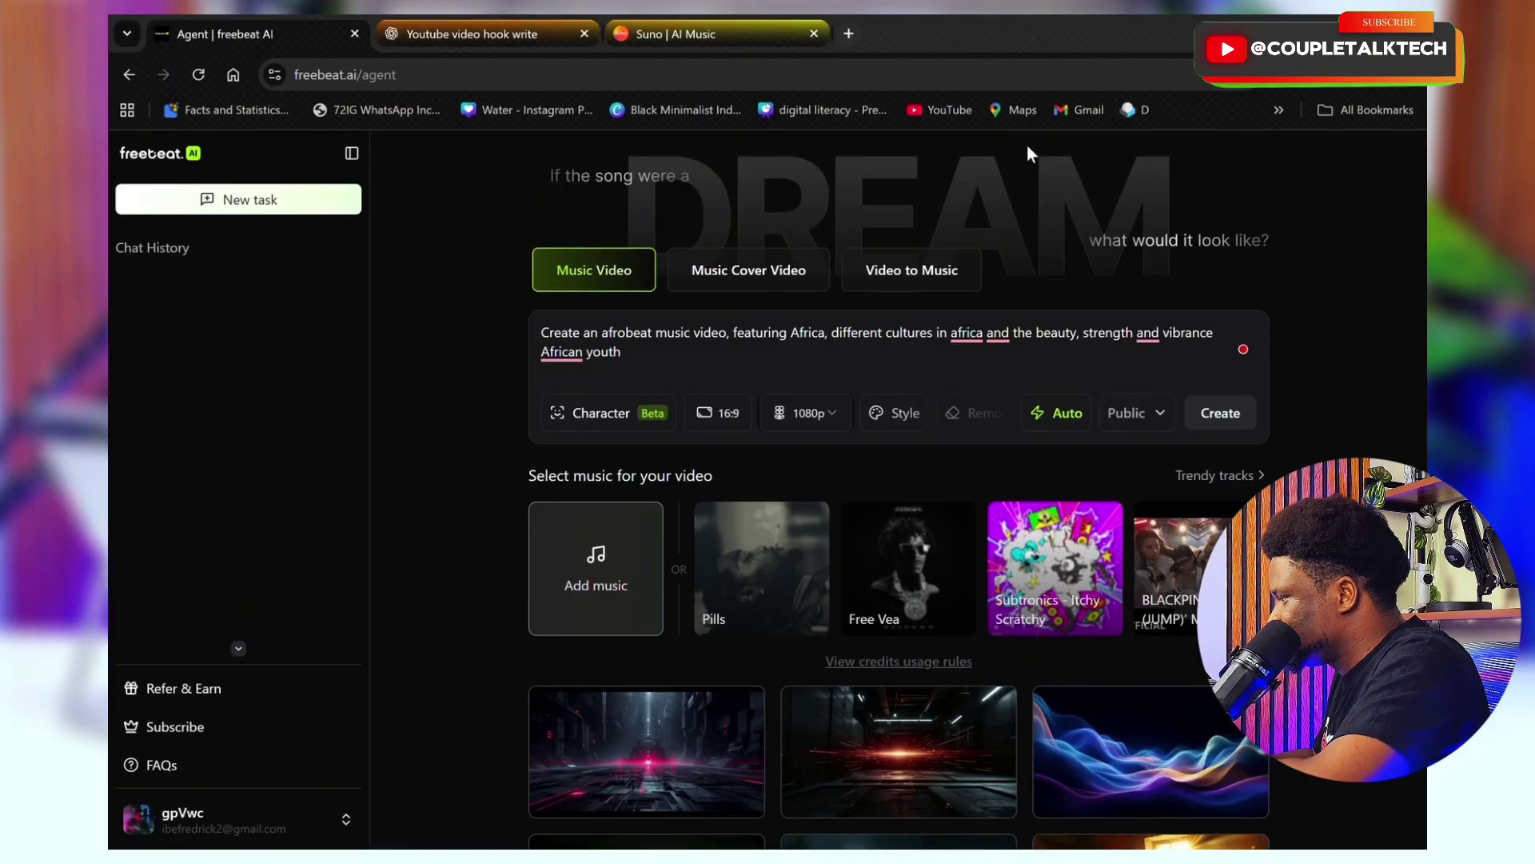
Browse the available video styles and close the list without changing it
{"action": "left_click", "coordinate": [902, 416]}
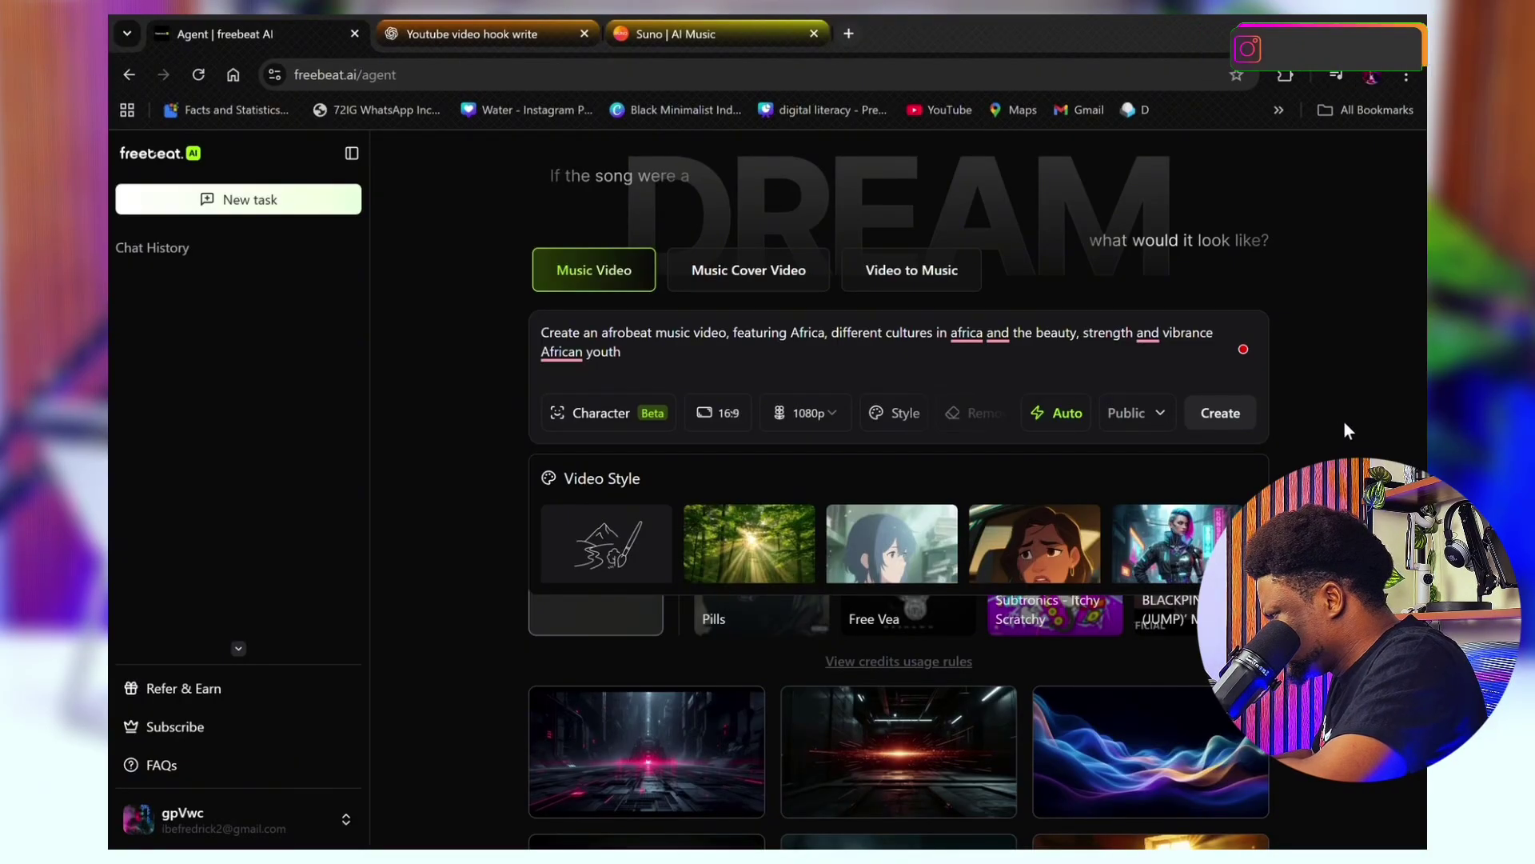
{"action": "mouse_move", "coordinate": [1061, 417]}
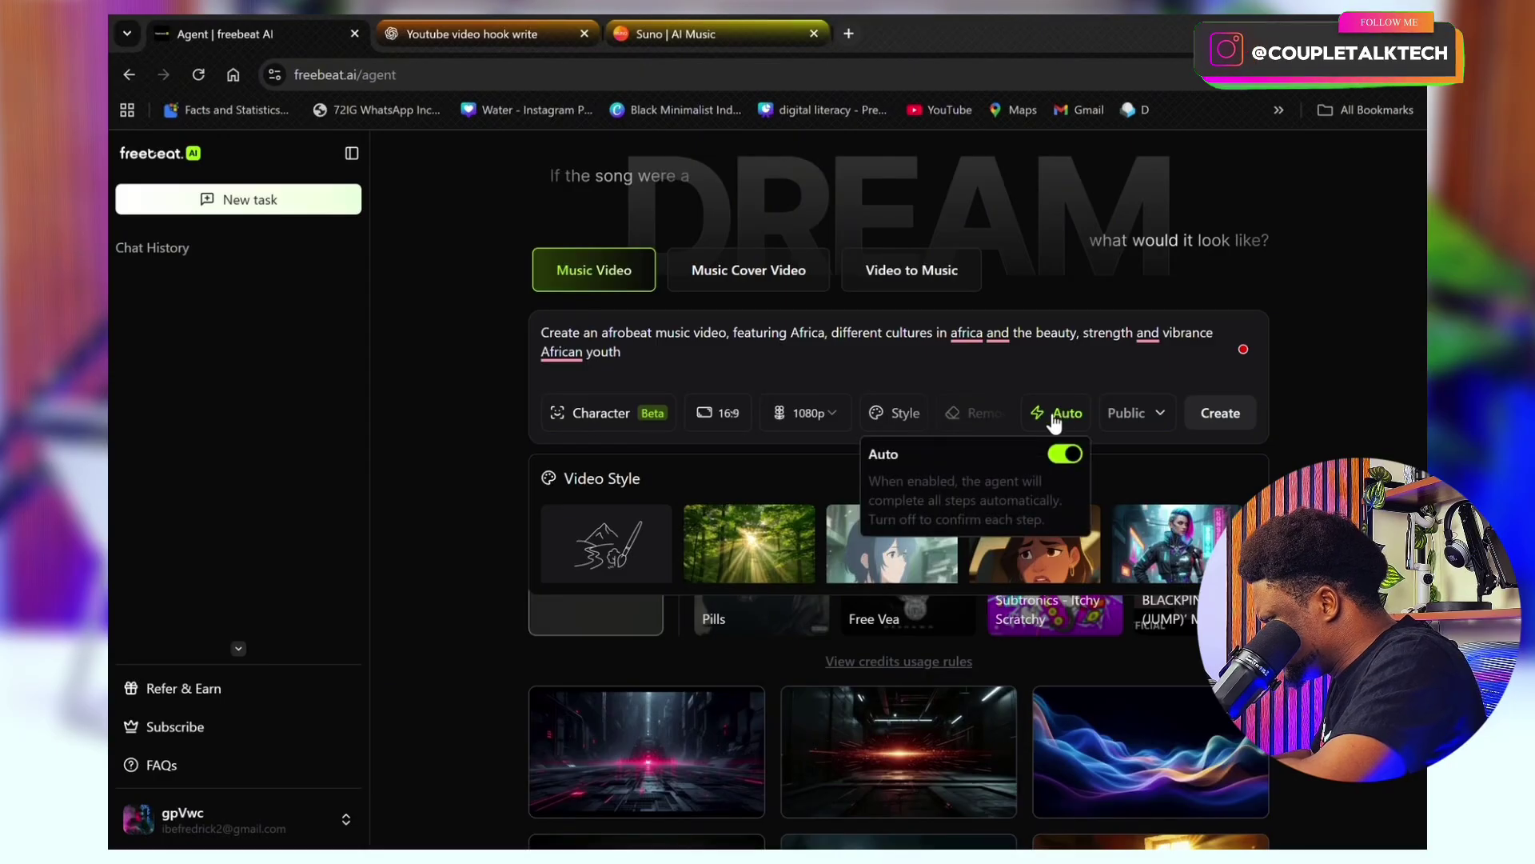
{"action": "left_click", "coordinate": [907, 419]}
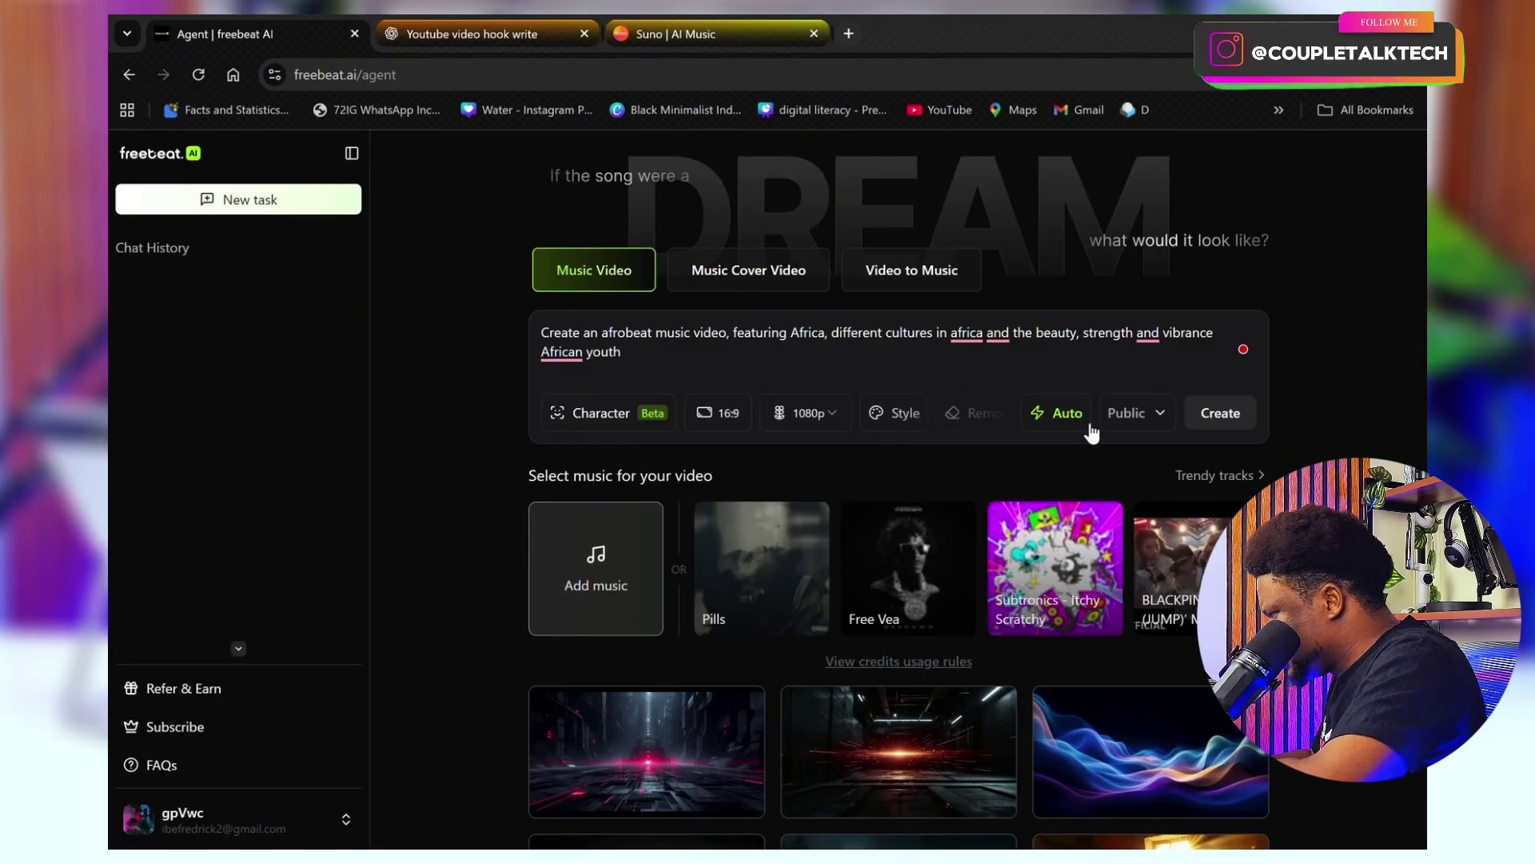
Check which music URL services Add music supports, then bring up the Suno song list
{"action": "left_click", "coordinate": [616, 569]}
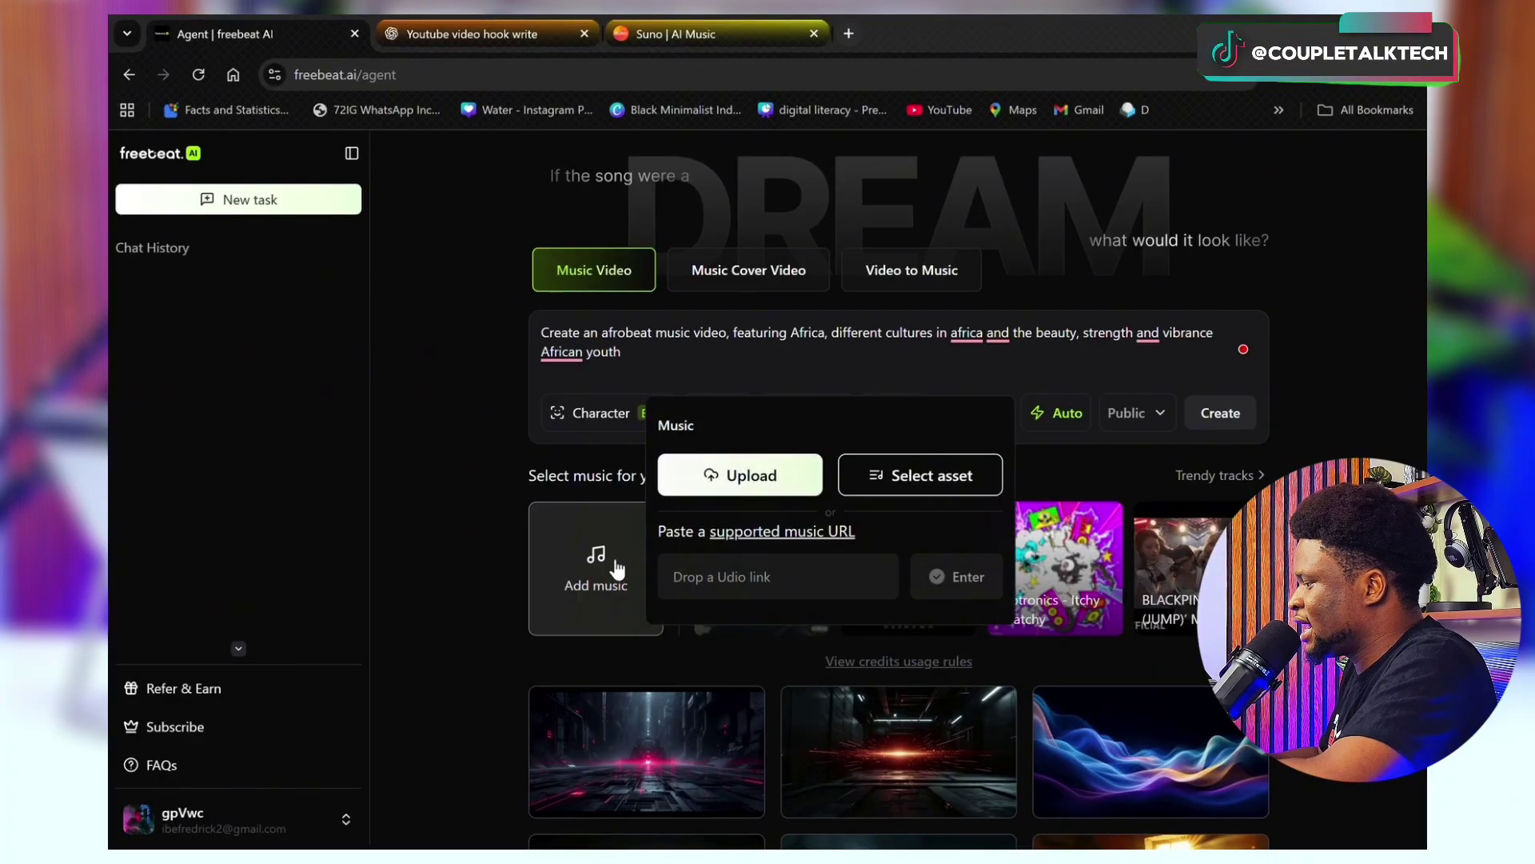
{"action": "mouse_move", "coordinate": [614, 537]}
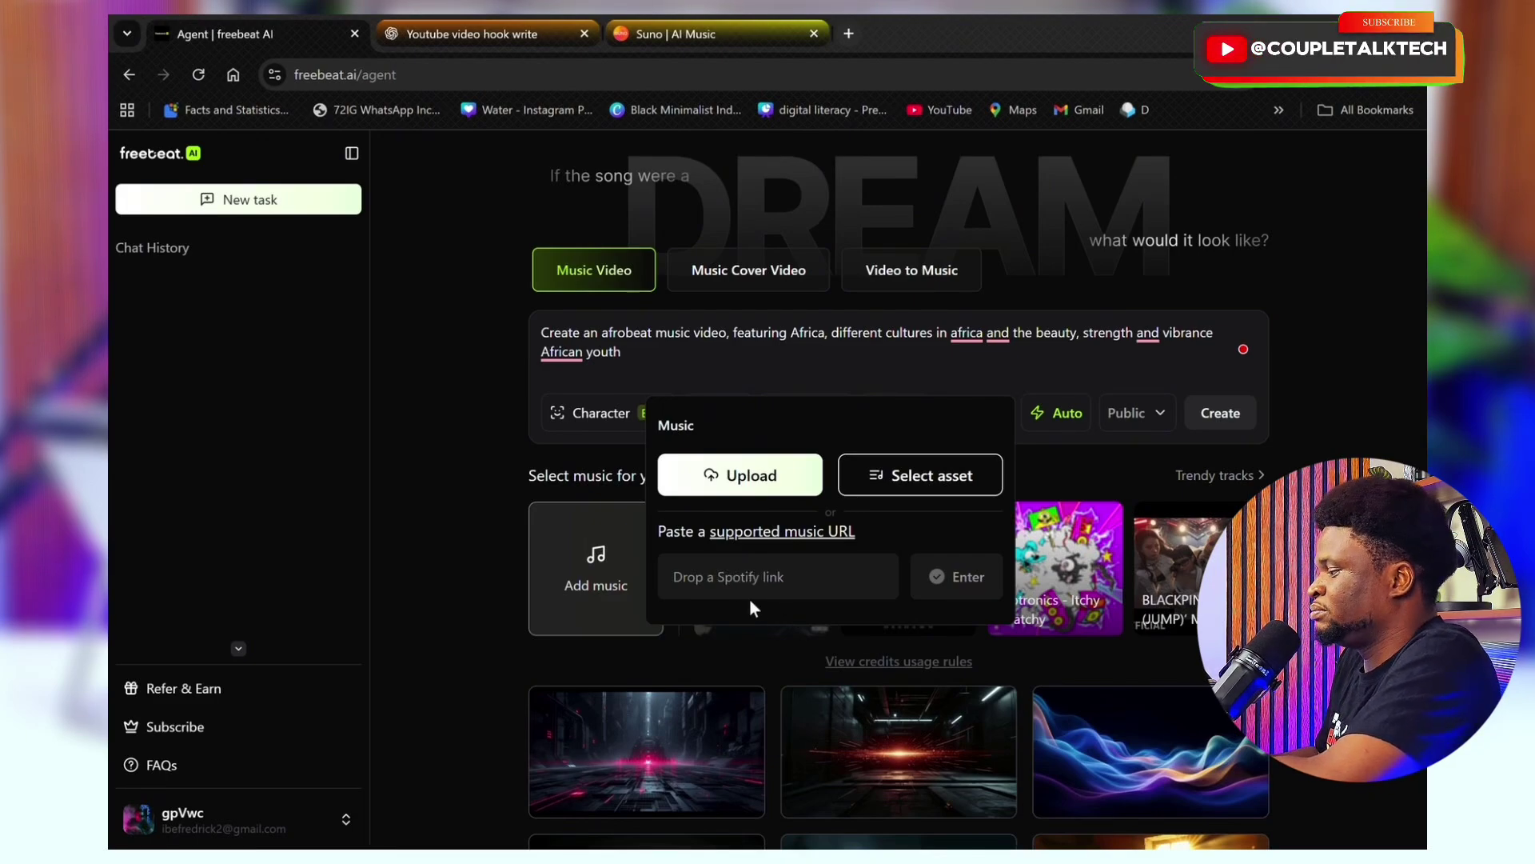
{"action": "mouse_move", "coordinate": [744, 530]}
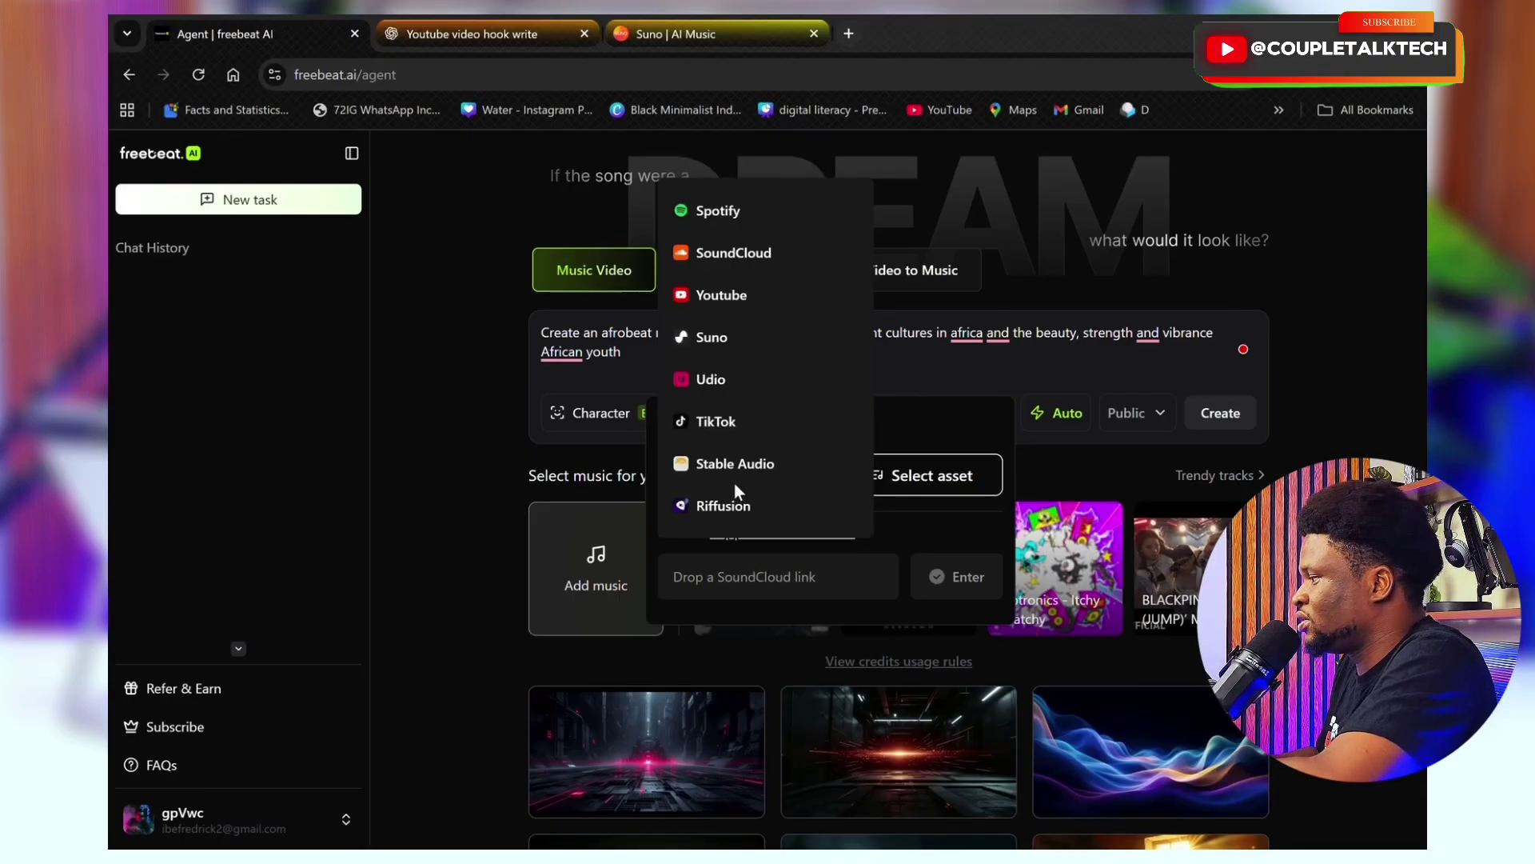
{"action": "left_click", "coordinate": [697, 26]}
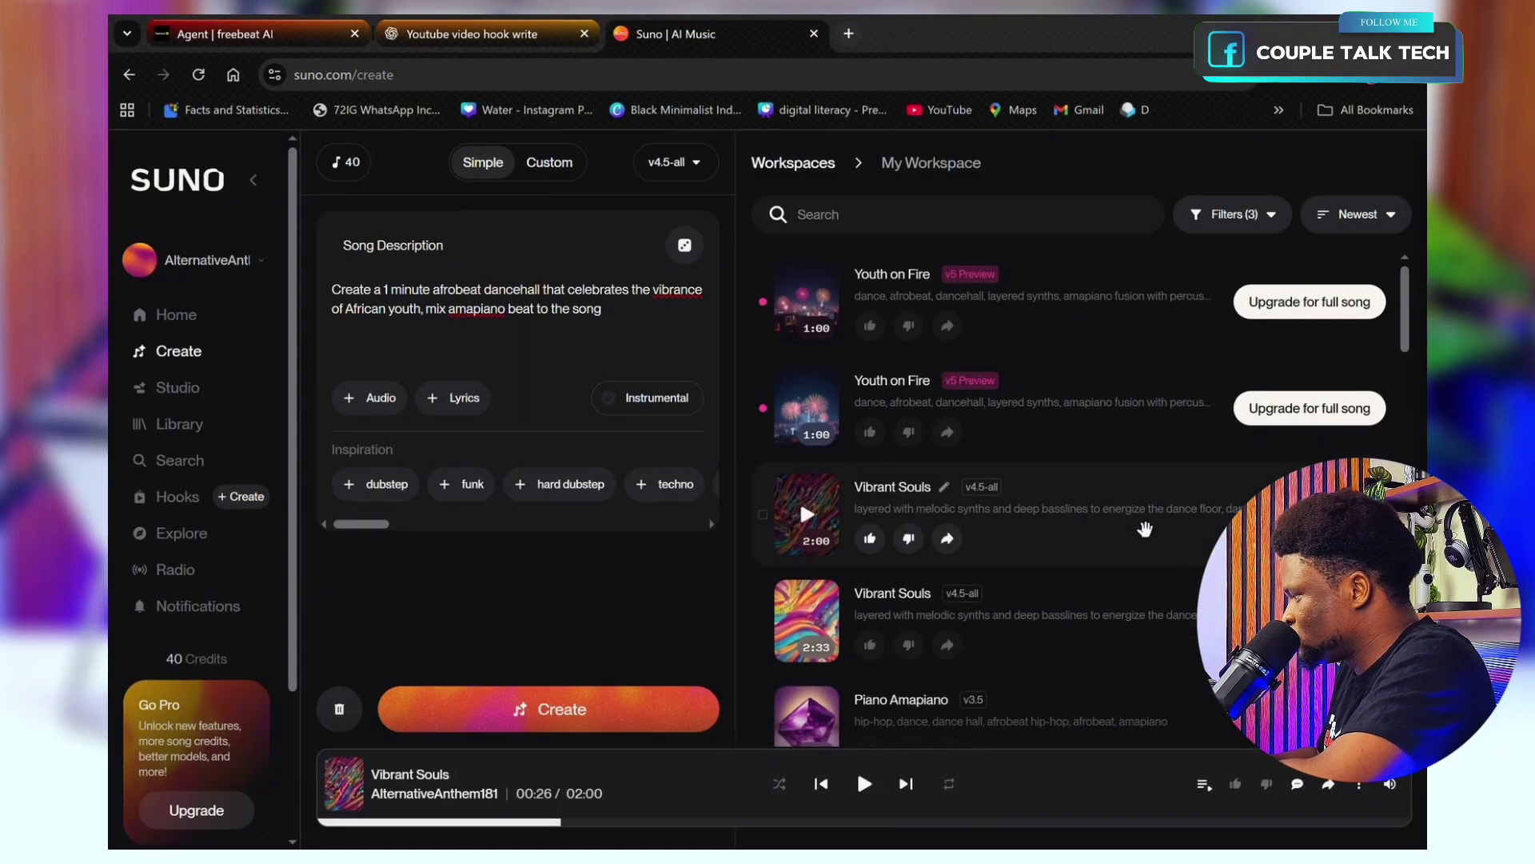
Copy the Vibrant Souls share link in Suno and return to freebeat.ai
{"action": "left_click", "coordinate": [947, 540]}
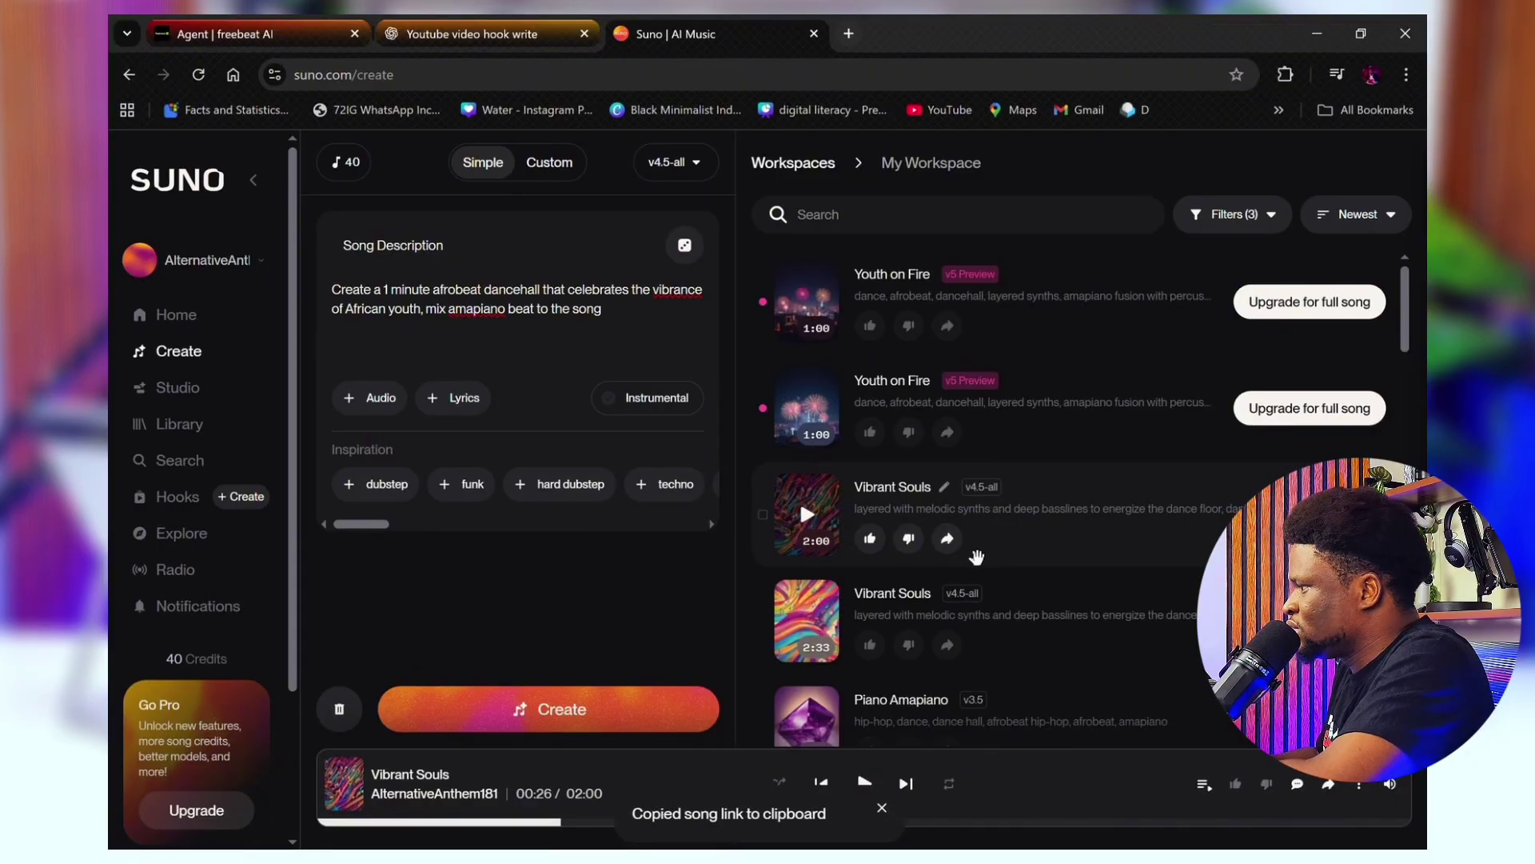
{"action": "left_click", "coordinate": [272, 30]}
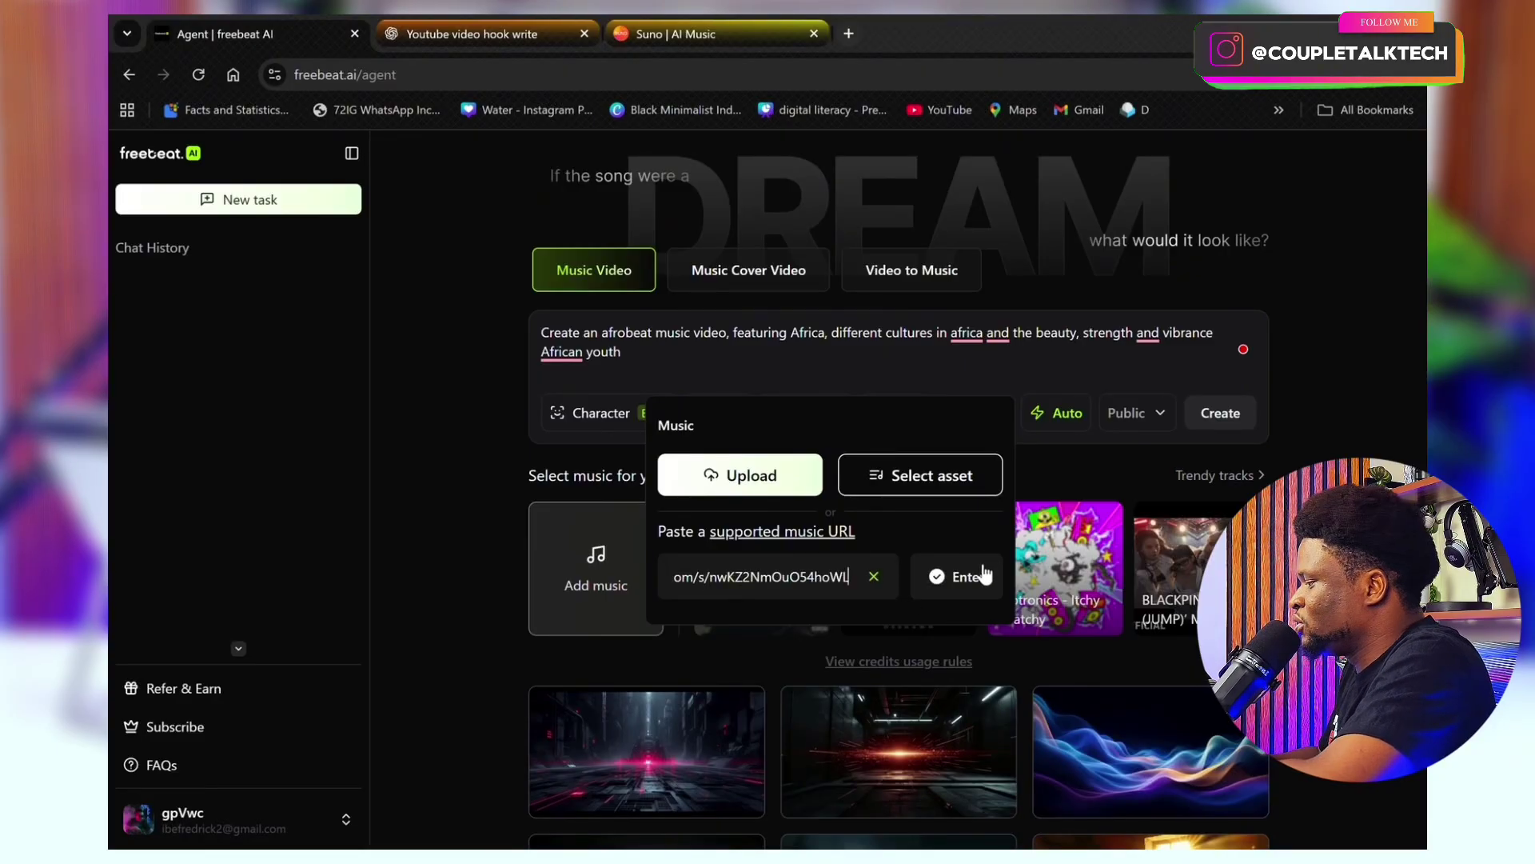
Submit the Vibrant Souls link, trim the excerpt to 0:09–0:24, and start creating
{"action": "left_click", "coordinate": [980, 576]}
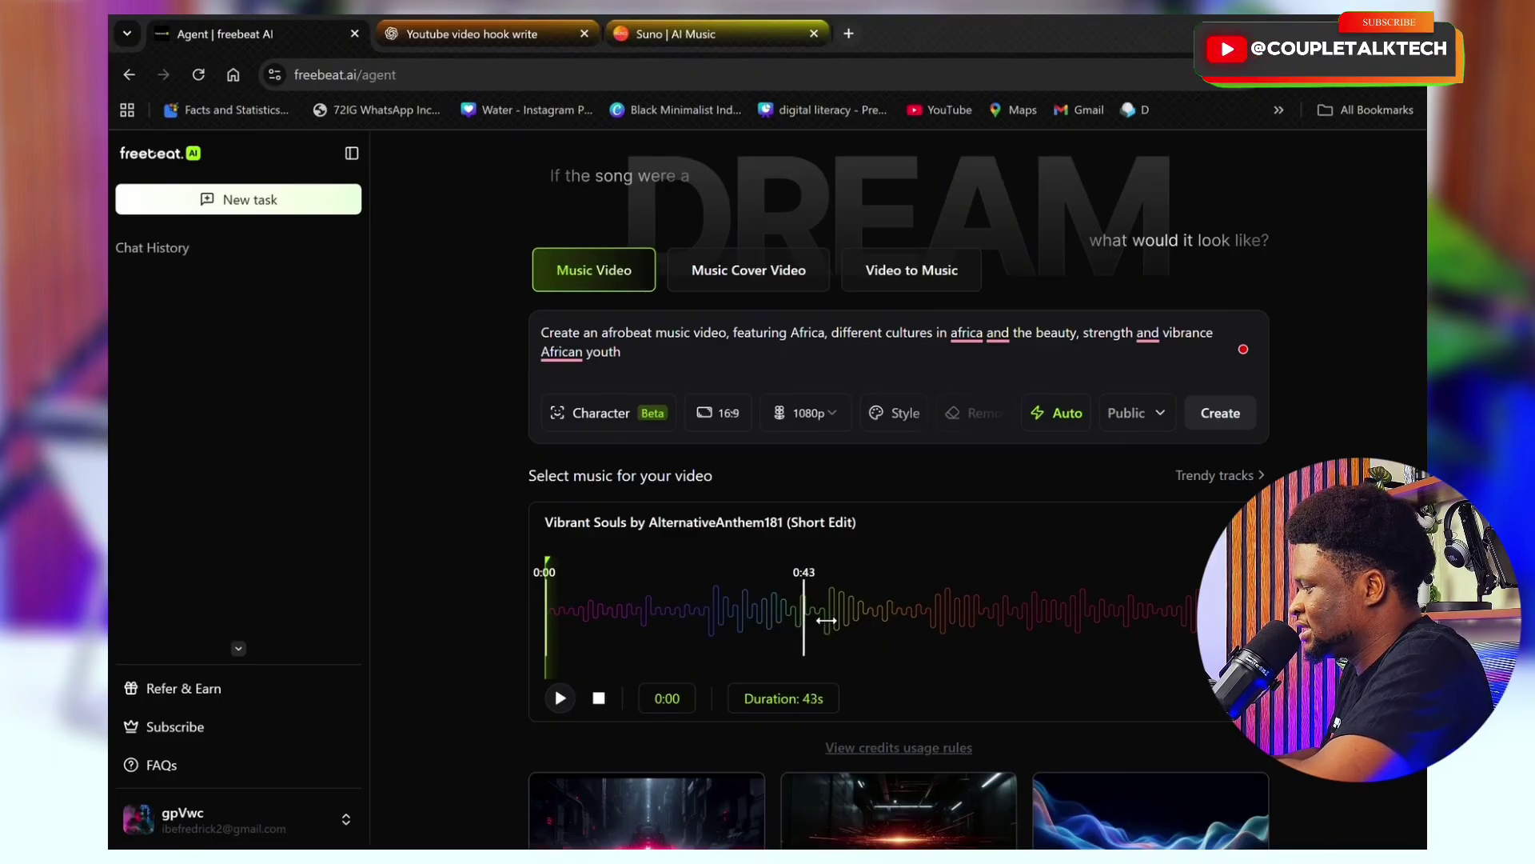
{"action": "left_click_drag", "start_coordinate": [920, 614], "coordinate": [909, 610]}
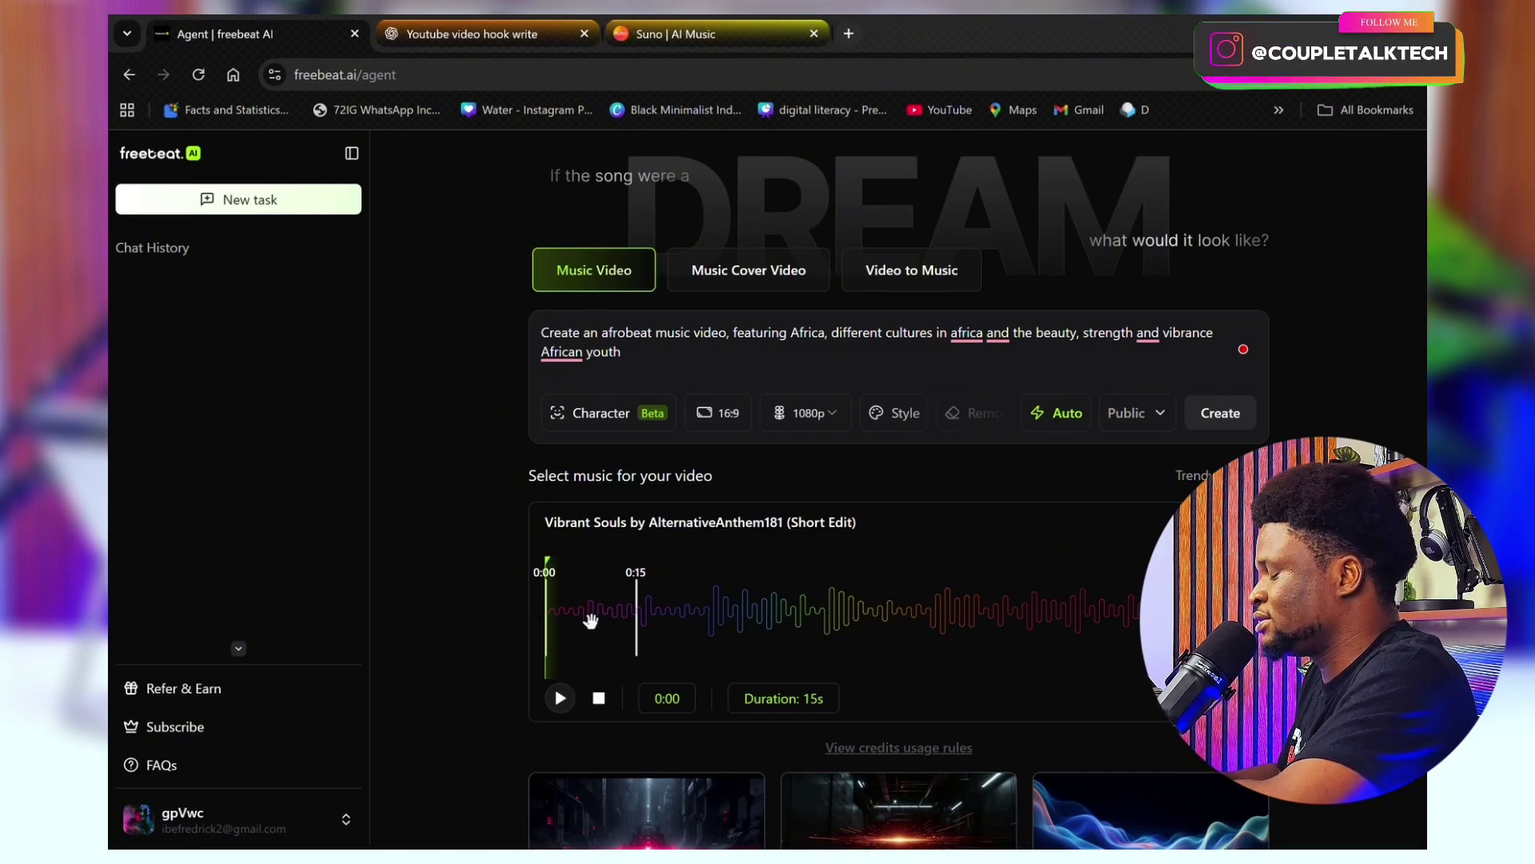
{"action": "left_click_drag", "start_coordinate": [593, 630], "coordinate": [801, 628]}
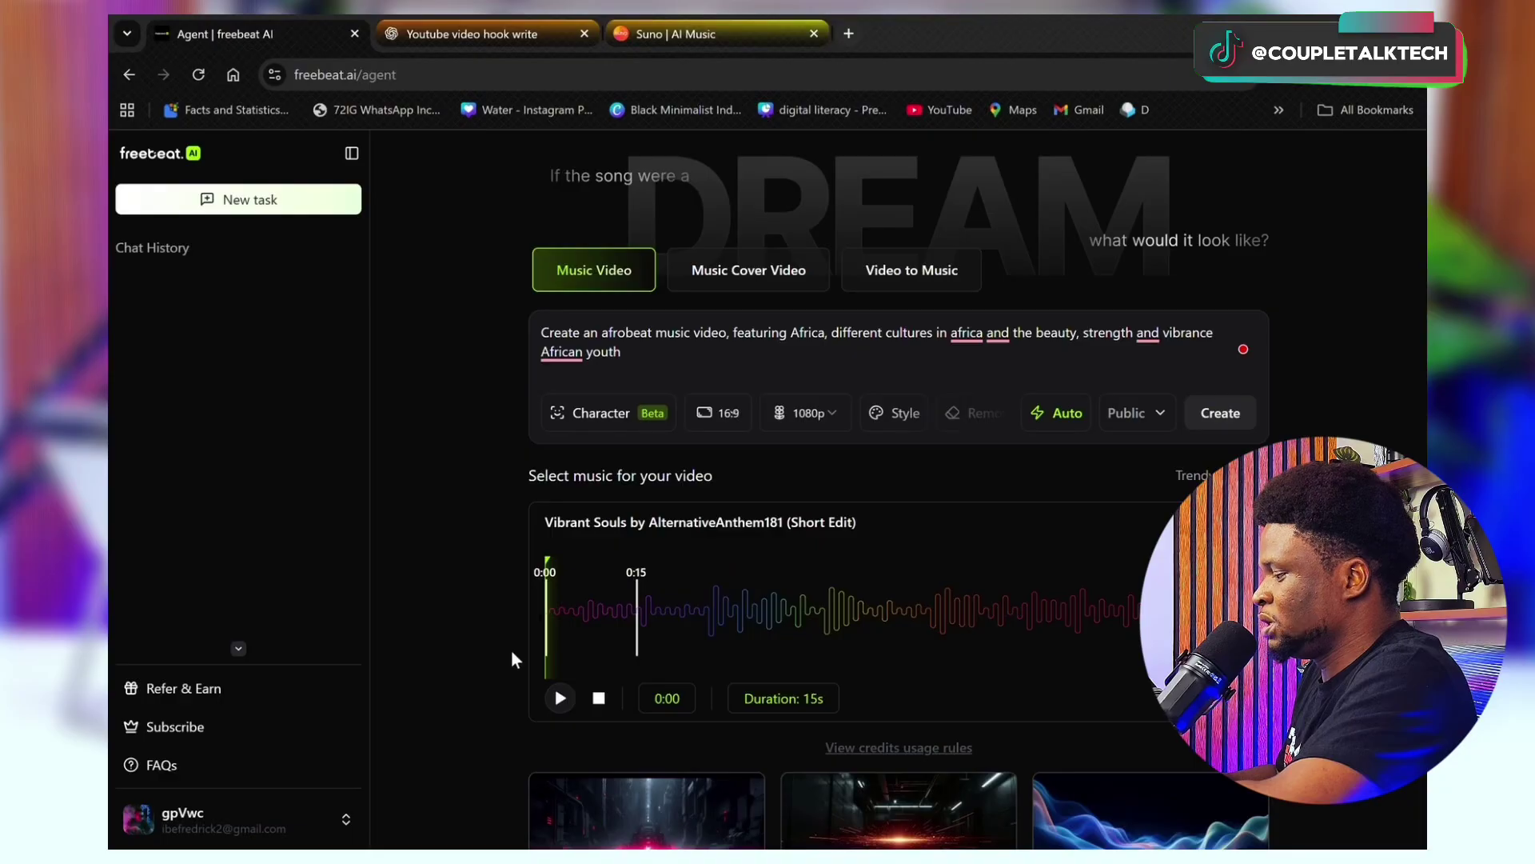
{"action": "left_click", "coordinate": [601, 632]}
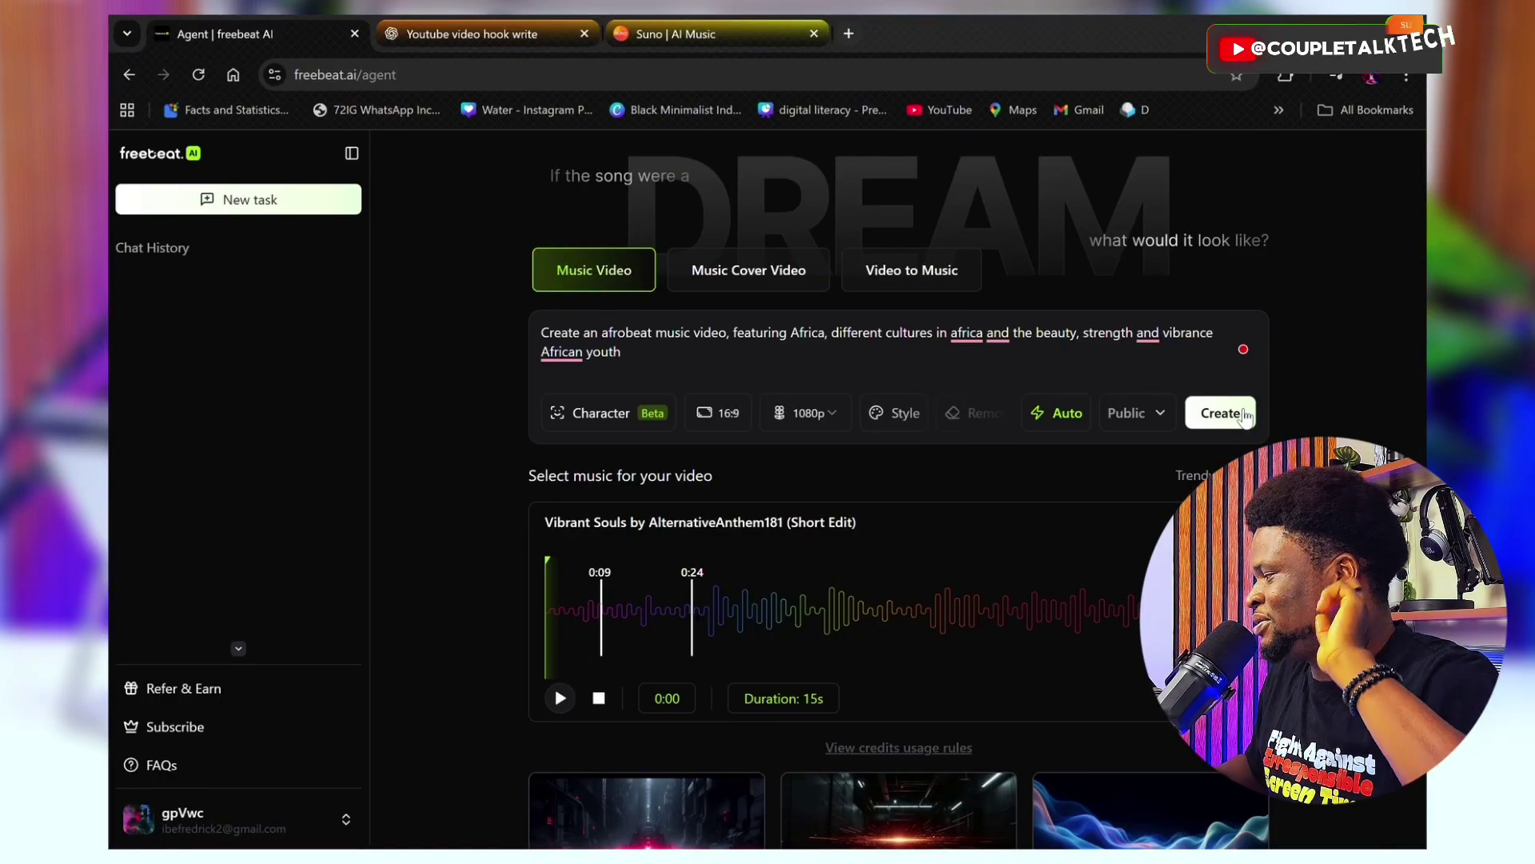
{"action": "left_click", "coordinate": [1245, 415]}
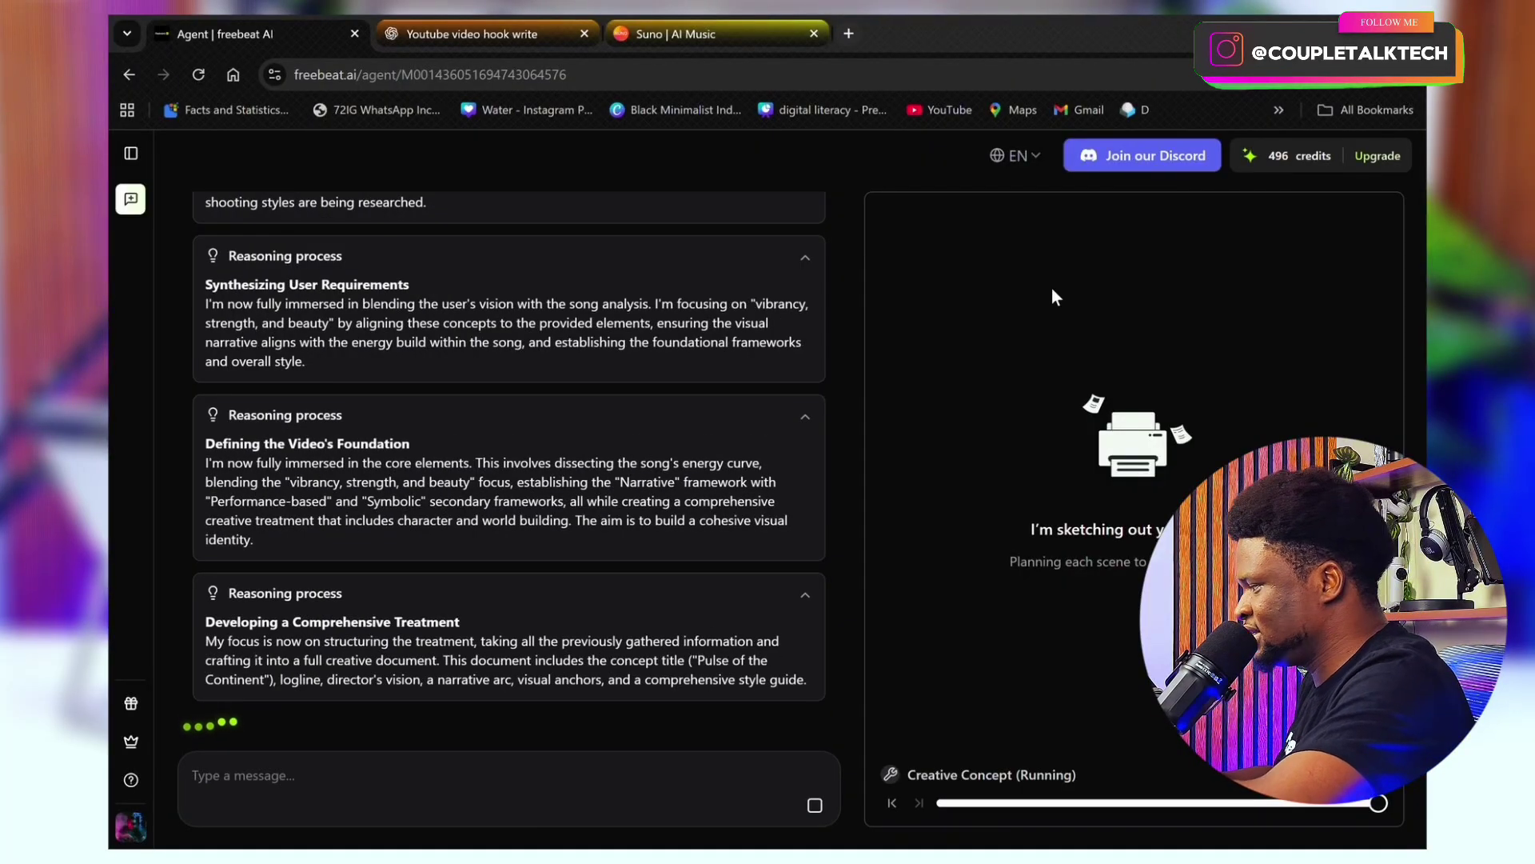
Wait while the agent generates scenes and merges the 16-second final video
{"action": "scroll", "coordinate": [847, 429], "scroll_direction": "up", "scroll_amount": 20}
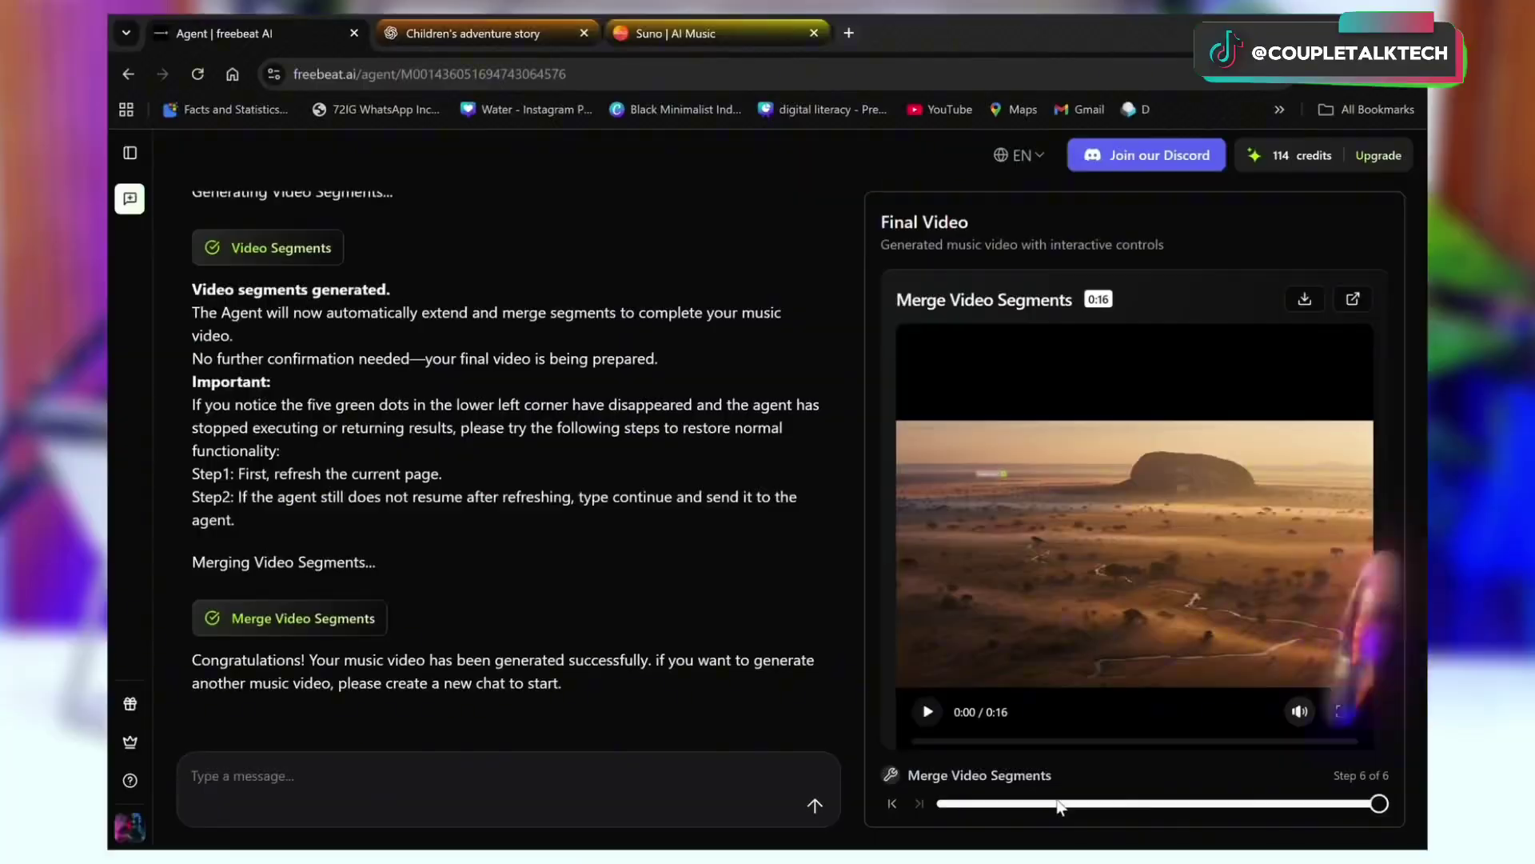
Rewind the replay to Step 1 and advance to the Vibrant Souls input analysis
{"action": "left_click_drag", "start_coordinate": [1381, 802], "coordinate": [927, 823]}
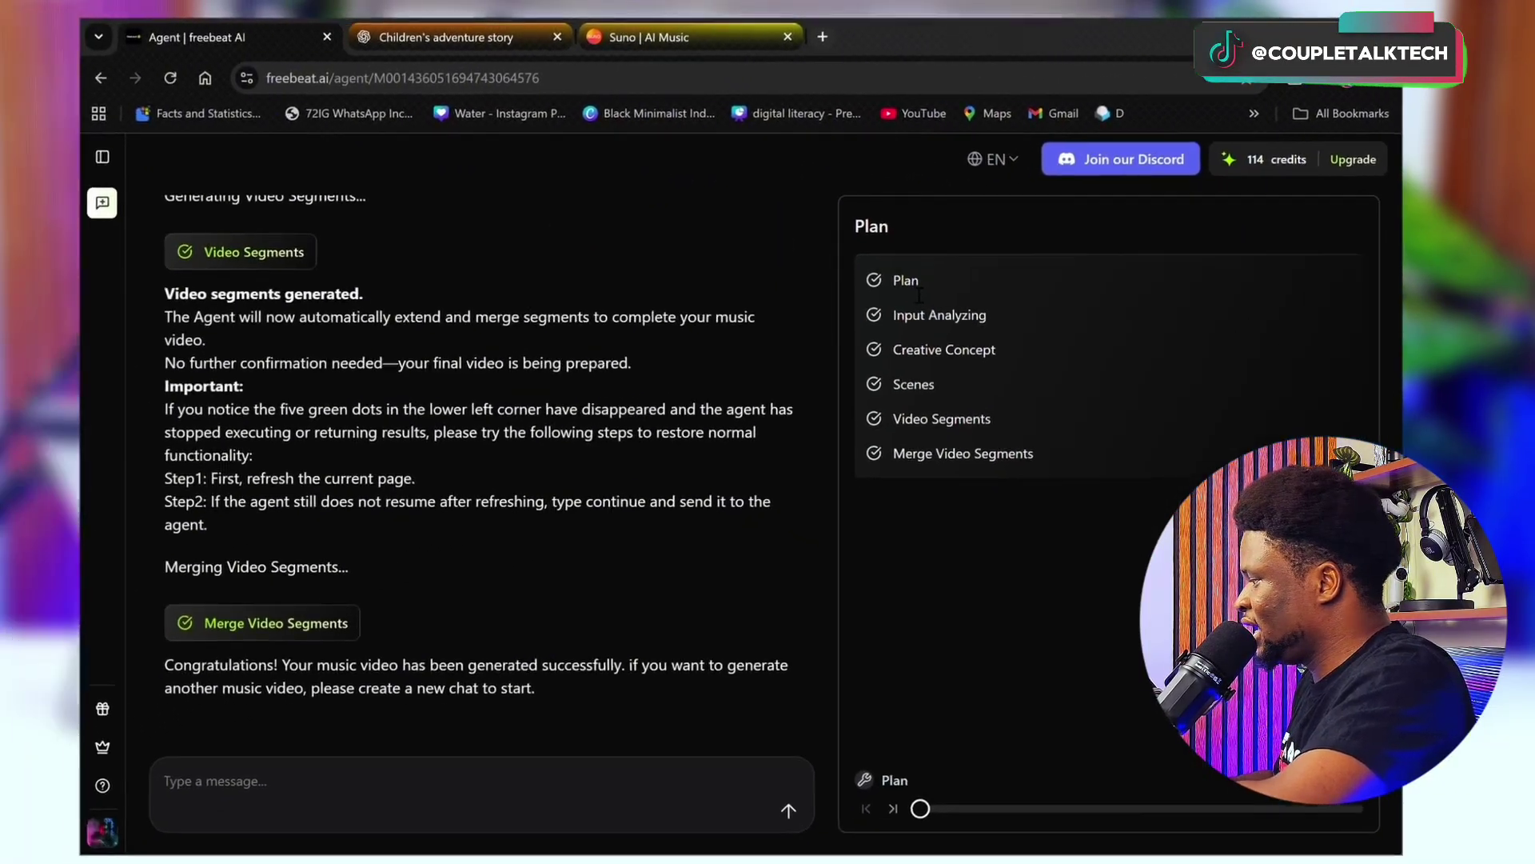
{"action": "left_click", "coordinate": [894, 808]}
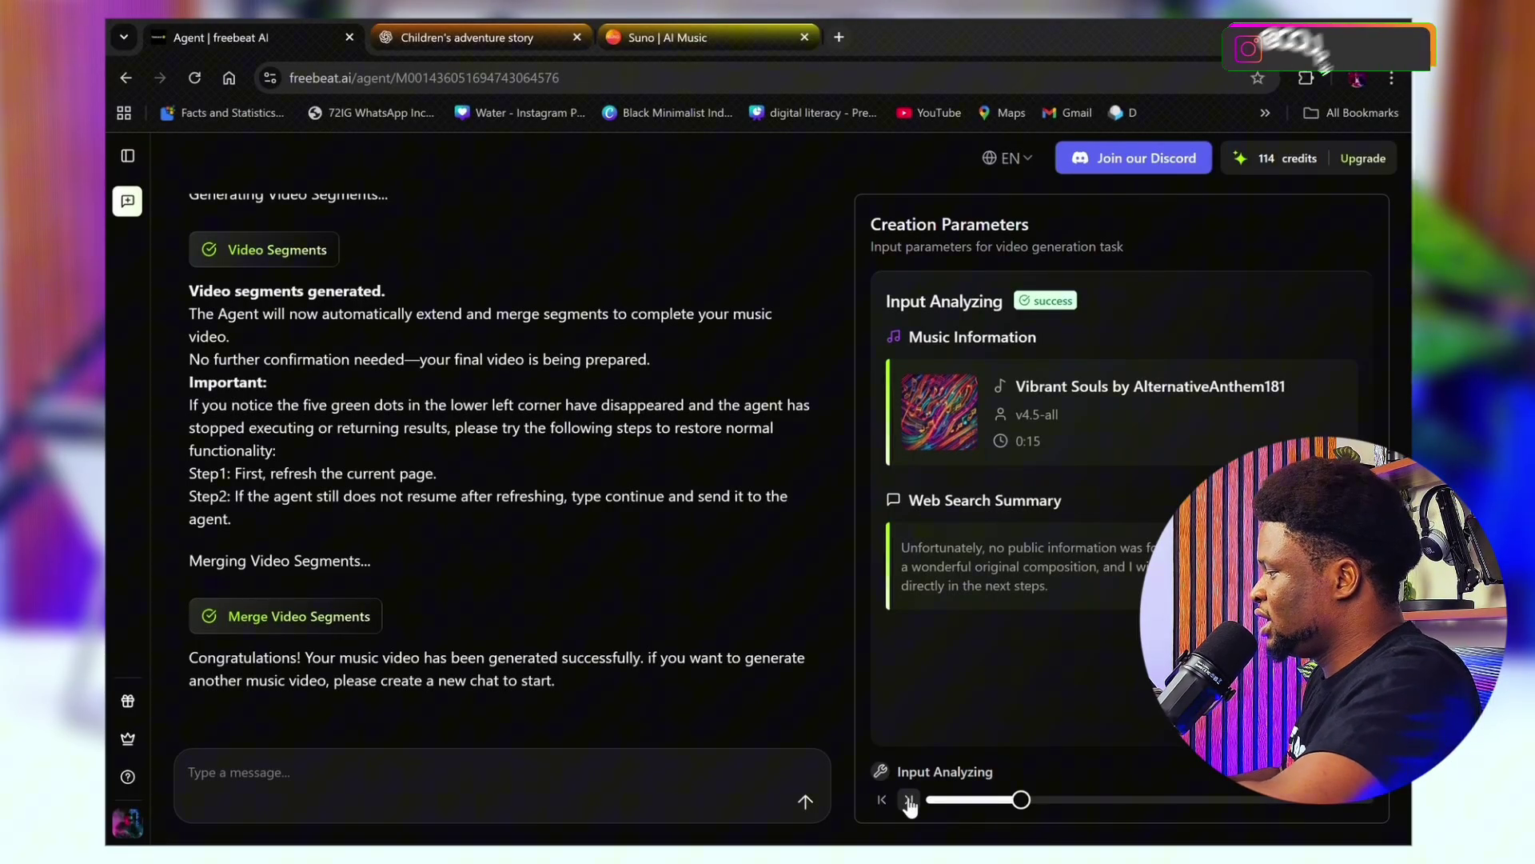
Review the Creative Concept's Intro, Verse 1 and Pre-Chorus segments, then reach the scene images
{"action": "left_click", "coordinate": [909, 800]}
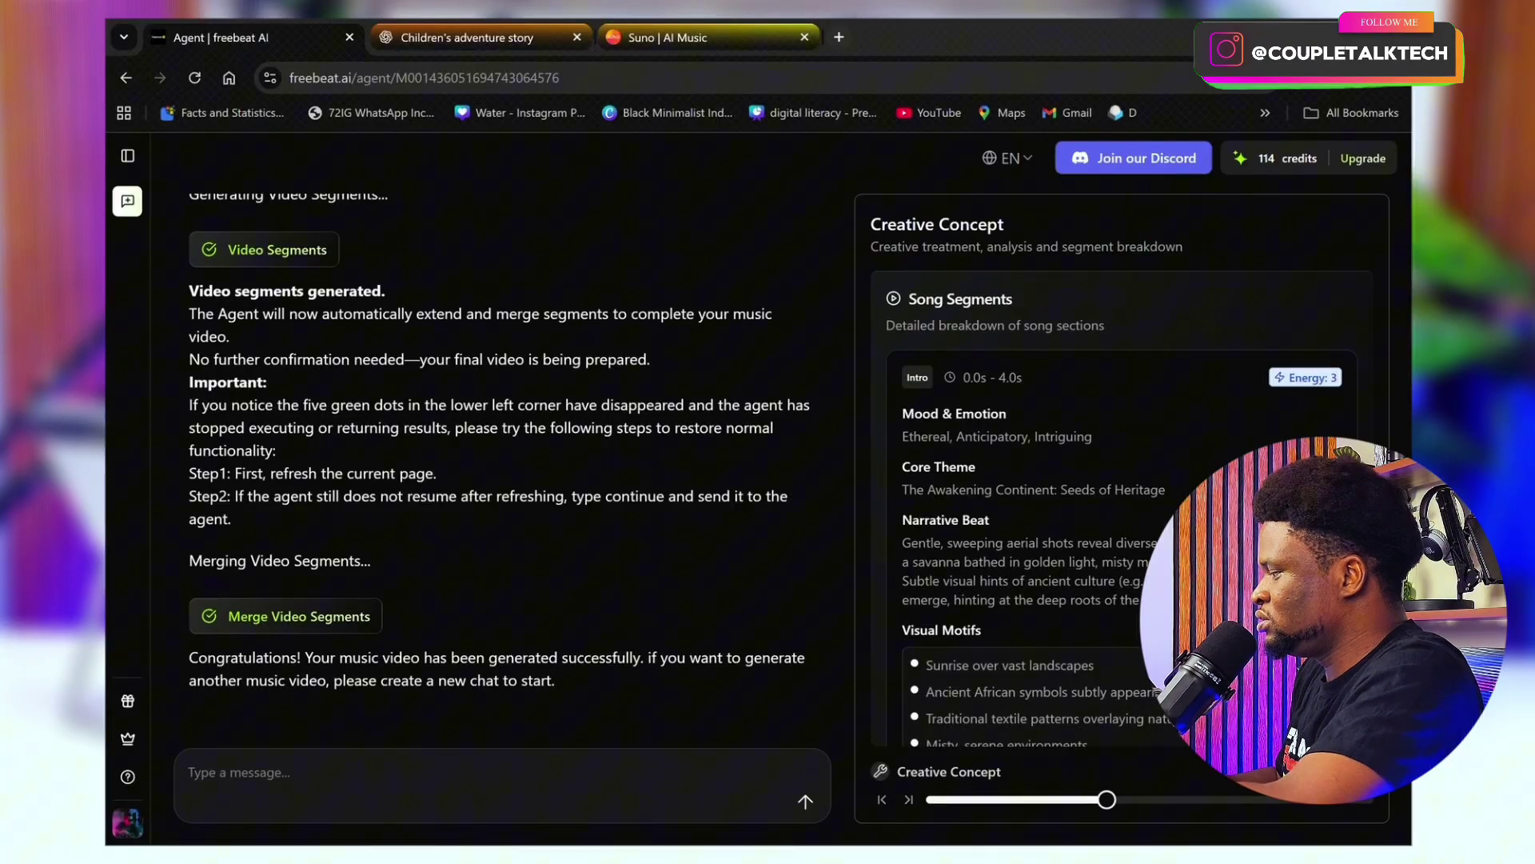
{"action": "scroll", "coordinate": [1119, 512], "scroll_direction": "down", "scroll_amount": 2}
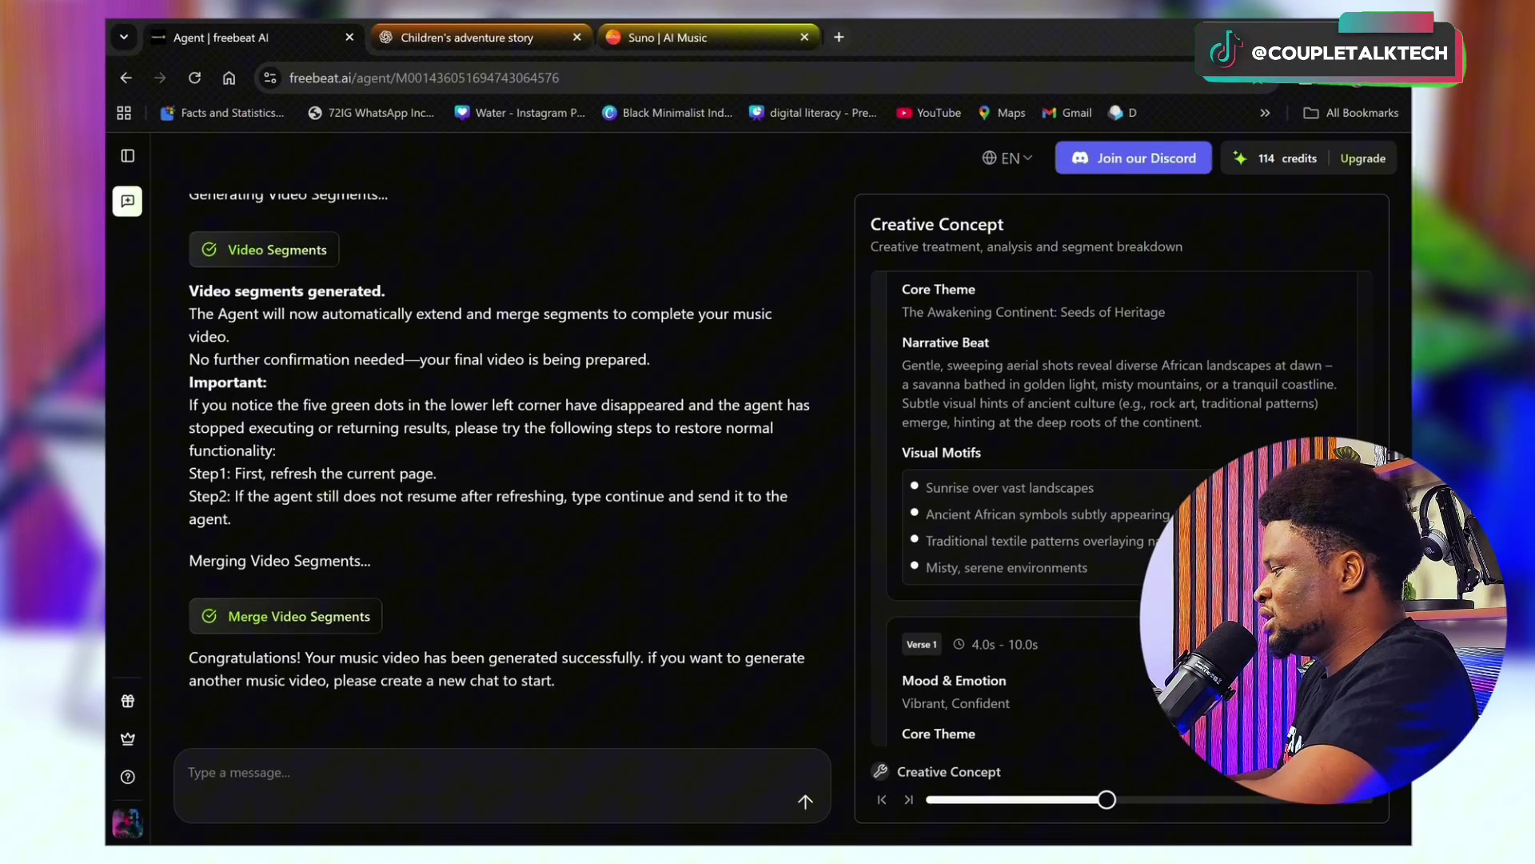
{"action": "scroll", "coordinate": [1119, 512], "scroll_direction": "down", "scroll_amount": 2}
{"action": "scroll", "coordinate": [1120, 512], "scroll_direction": "down", "scroll_amount": 6}
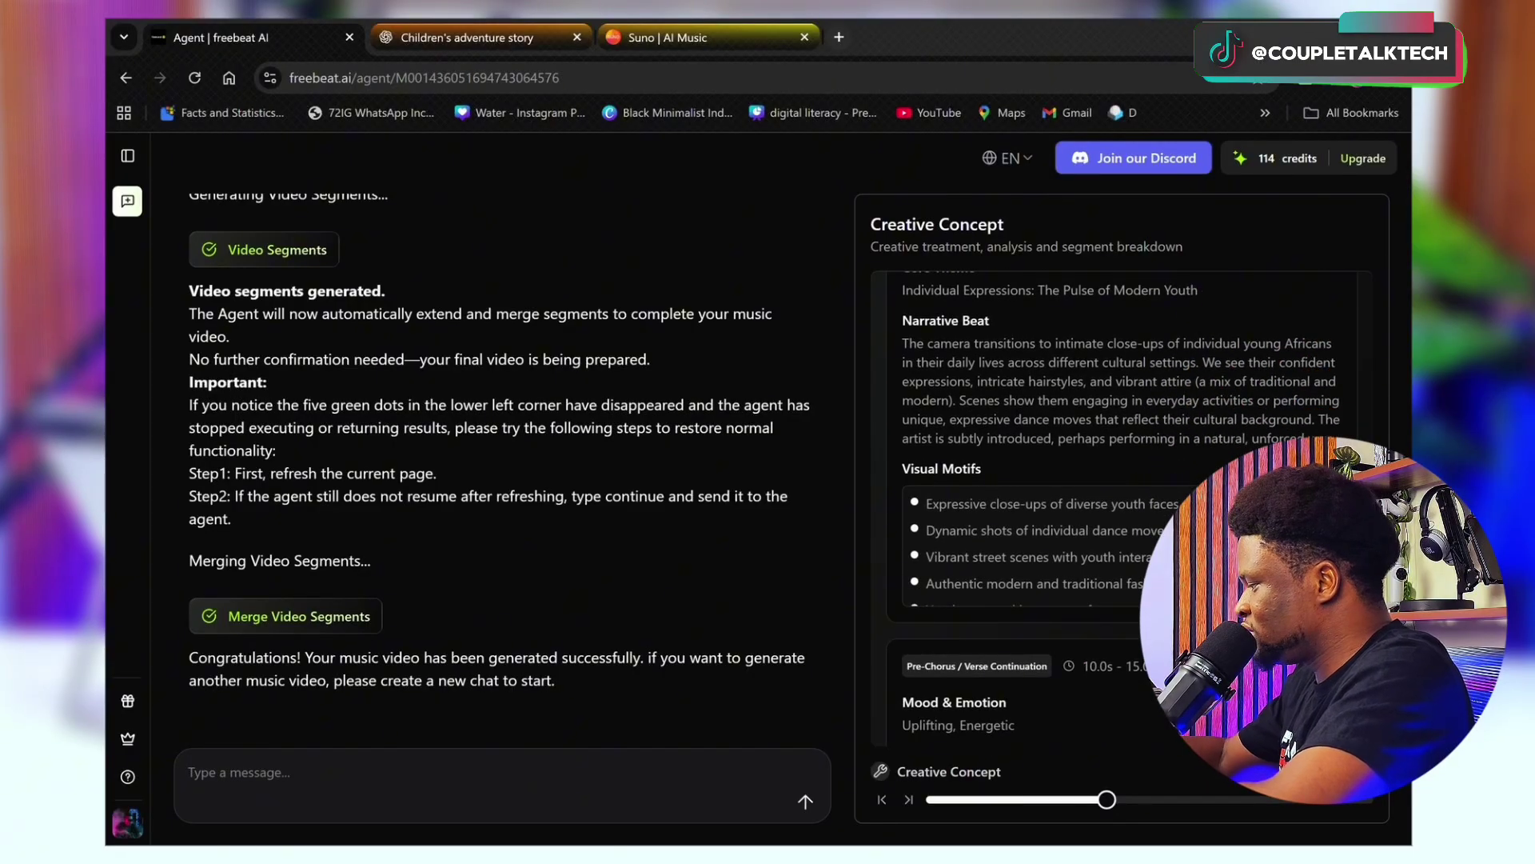
{"action": "scroll", "coordinate": [1120, 512], "scroll_direction": "down", "scroll_amount": 3}
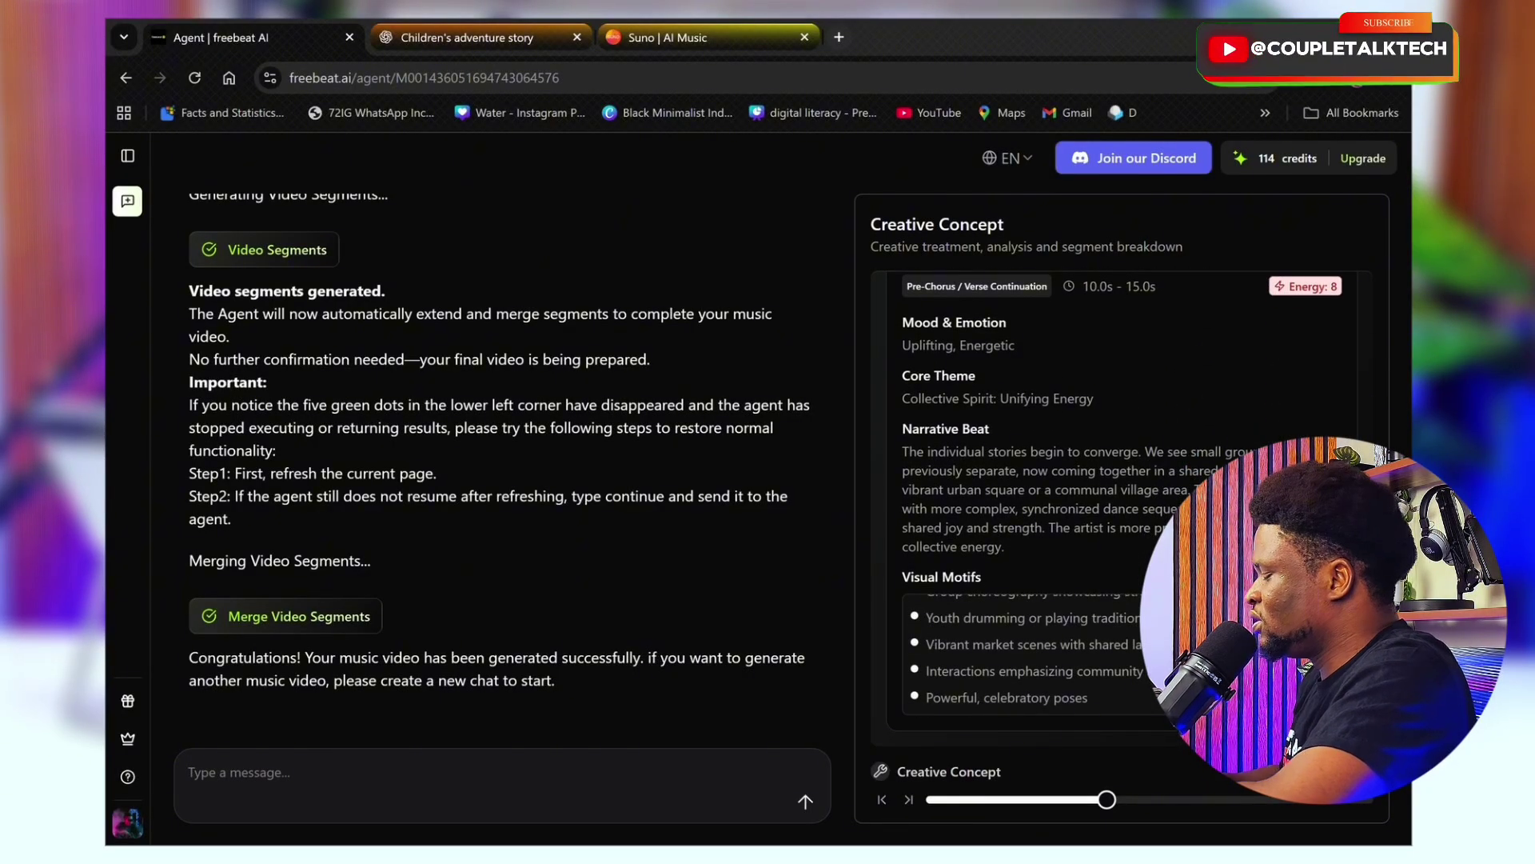
{"action": "left_click", "coordinate": [908, 799]}
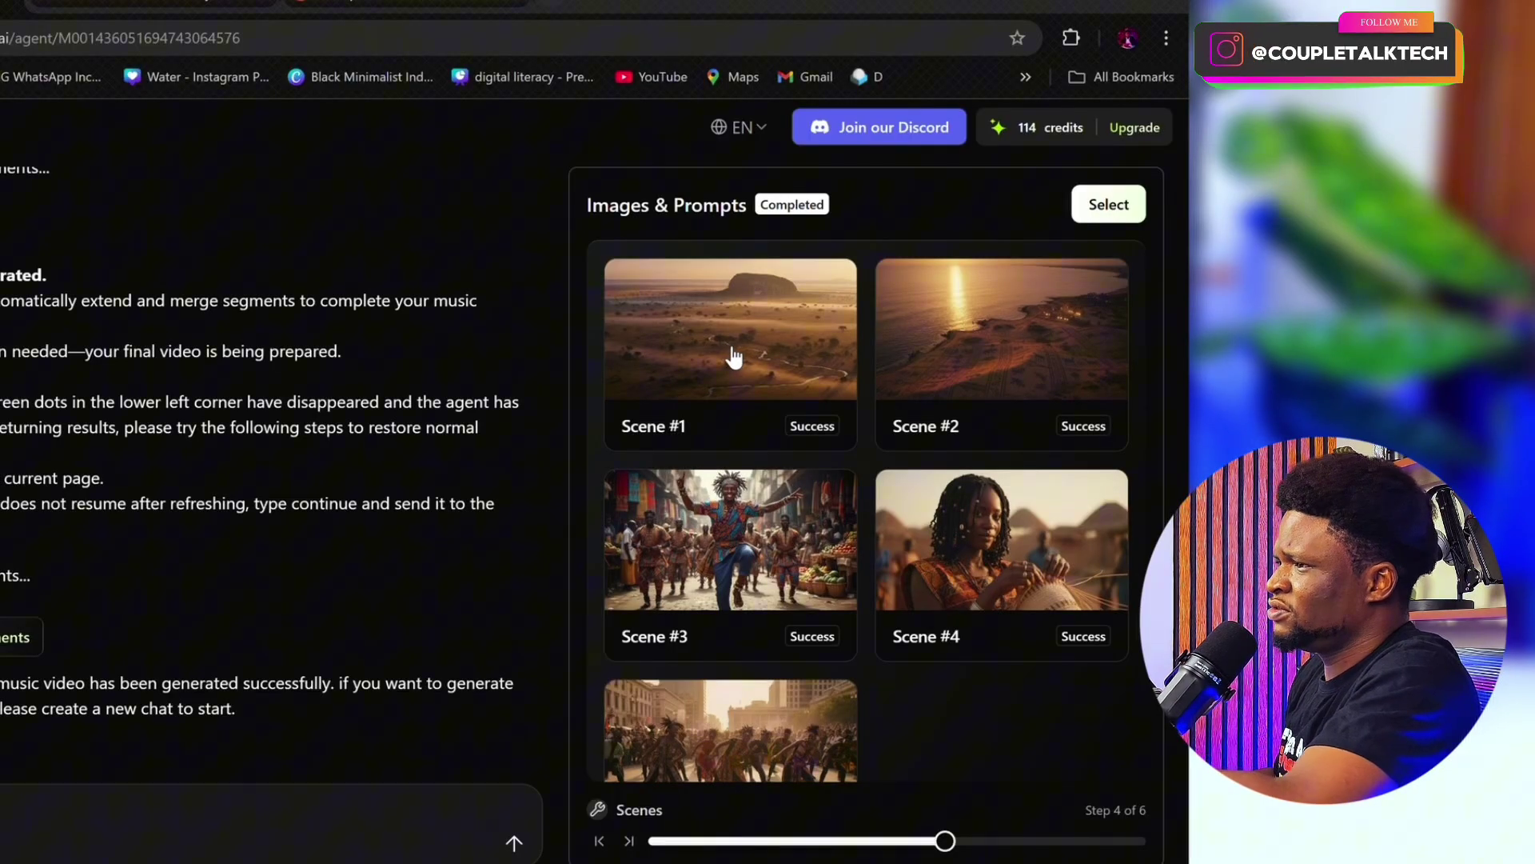
Inspect Scene #1's image and prompt, then advance to the Video Segments step
{"action": "left_click", "coordinate": [726, 353]}
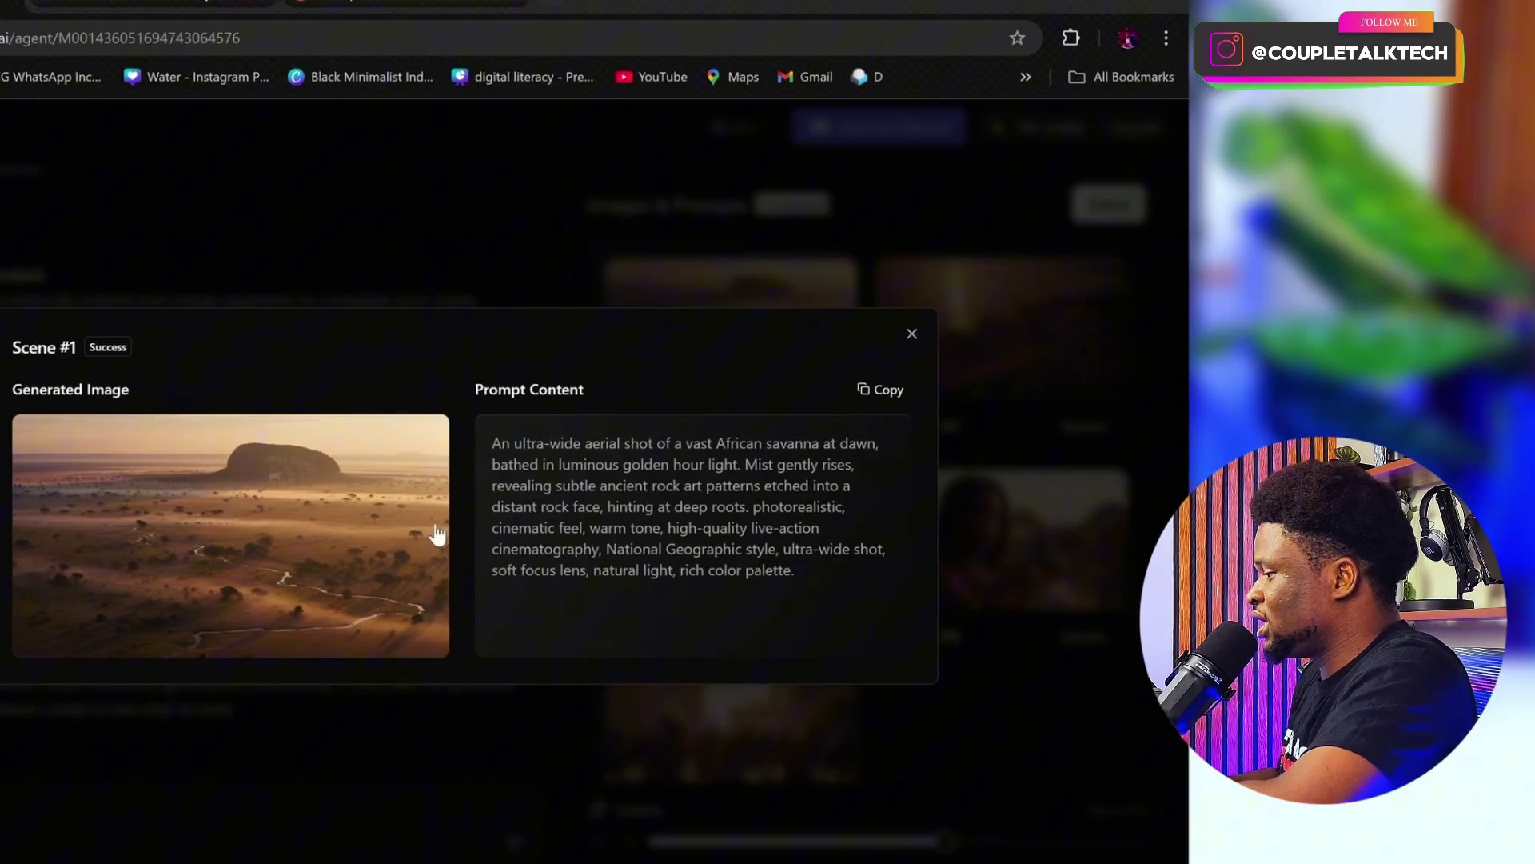
{"action": "mouse_move", "coordinate": [237, 522]}
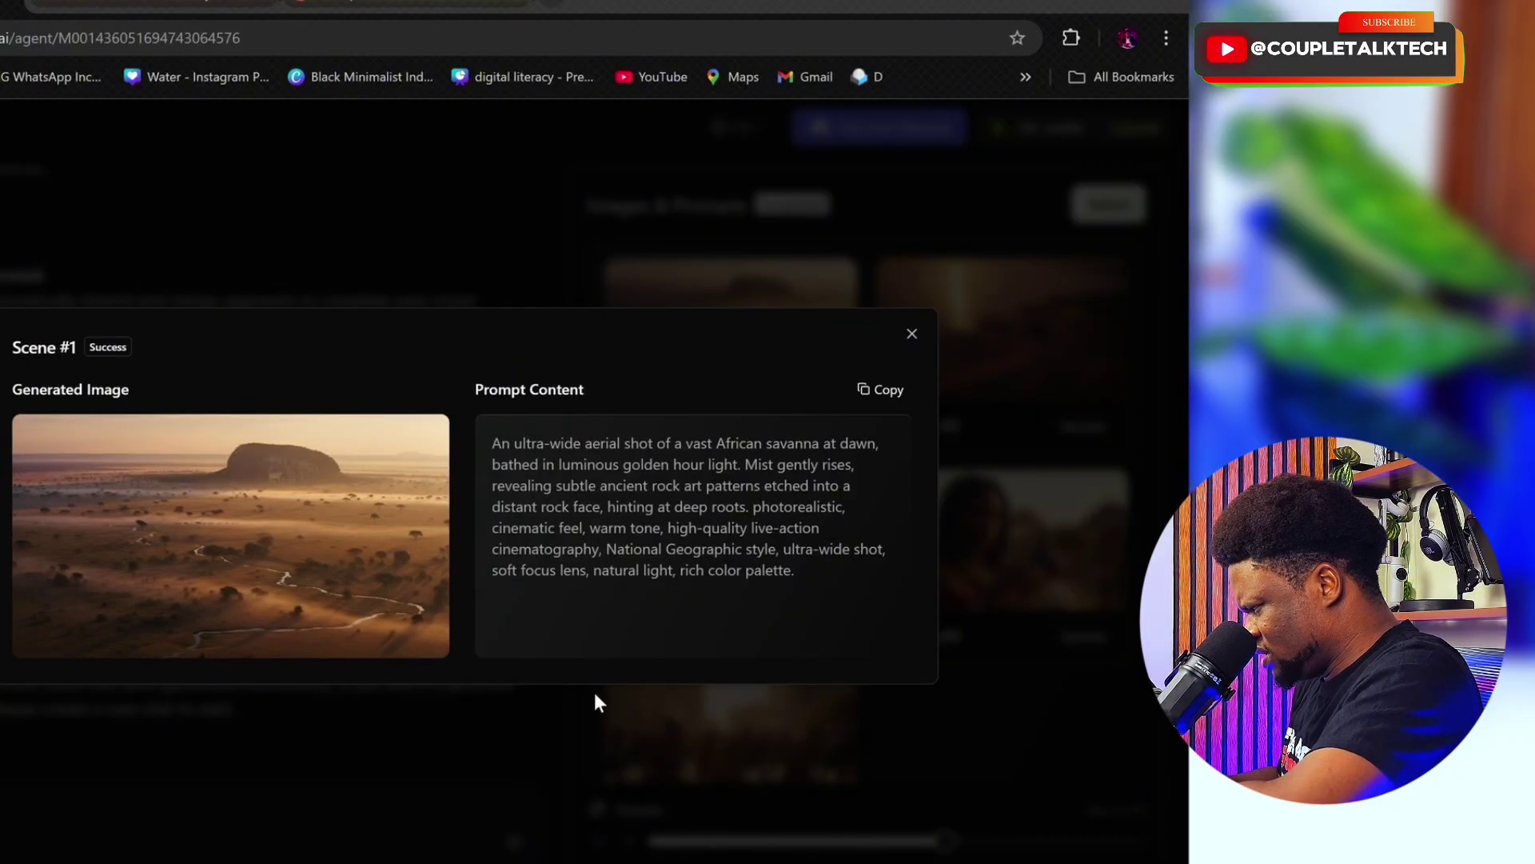
{"action": "left_click", "coordinate": [913, 334]}
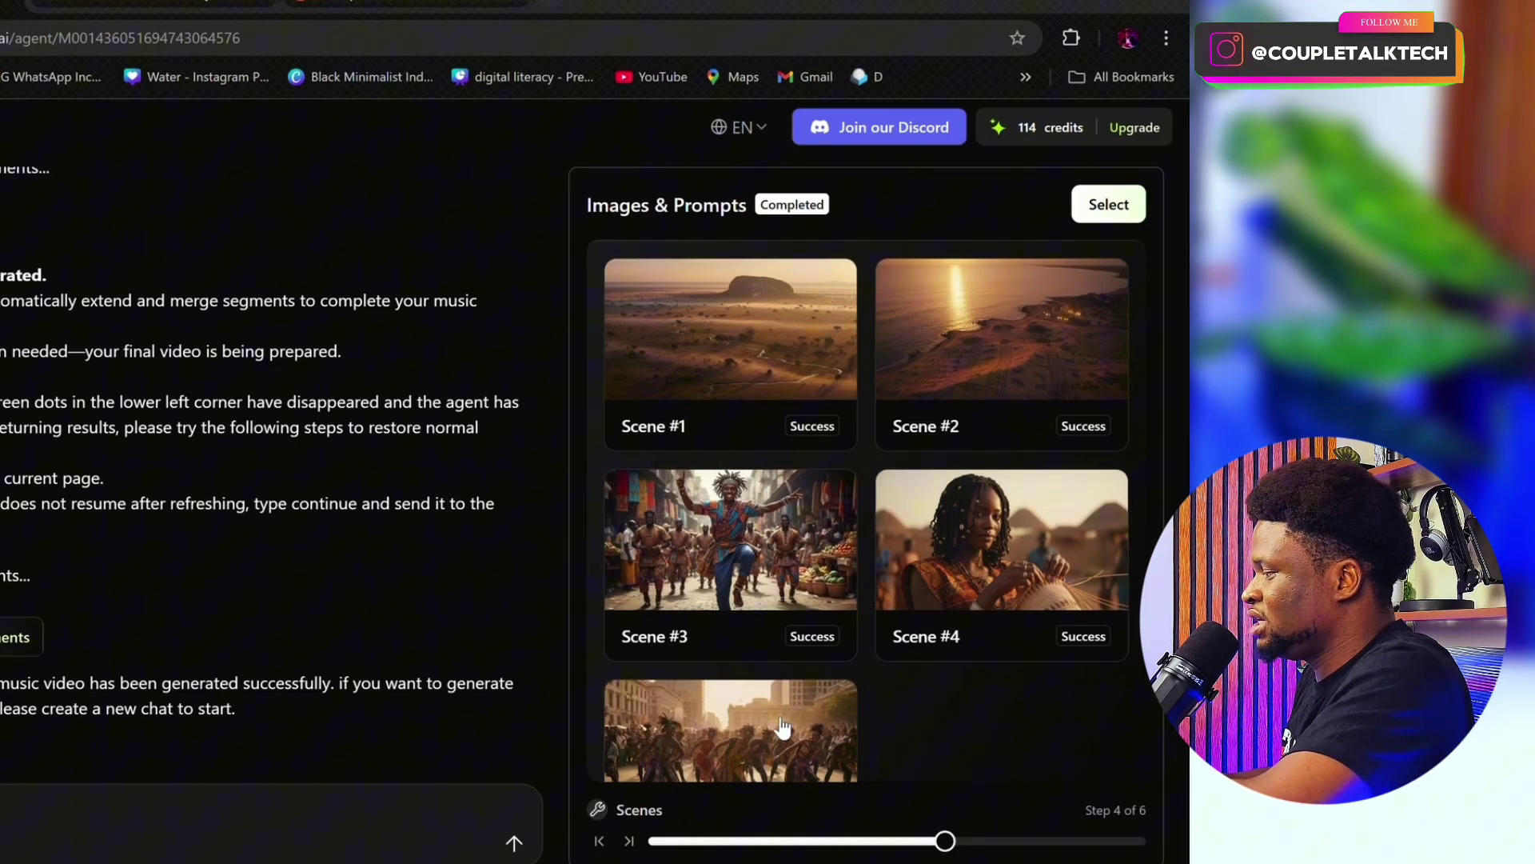
{"action": "left_click", "coordinate": [629, 841]}
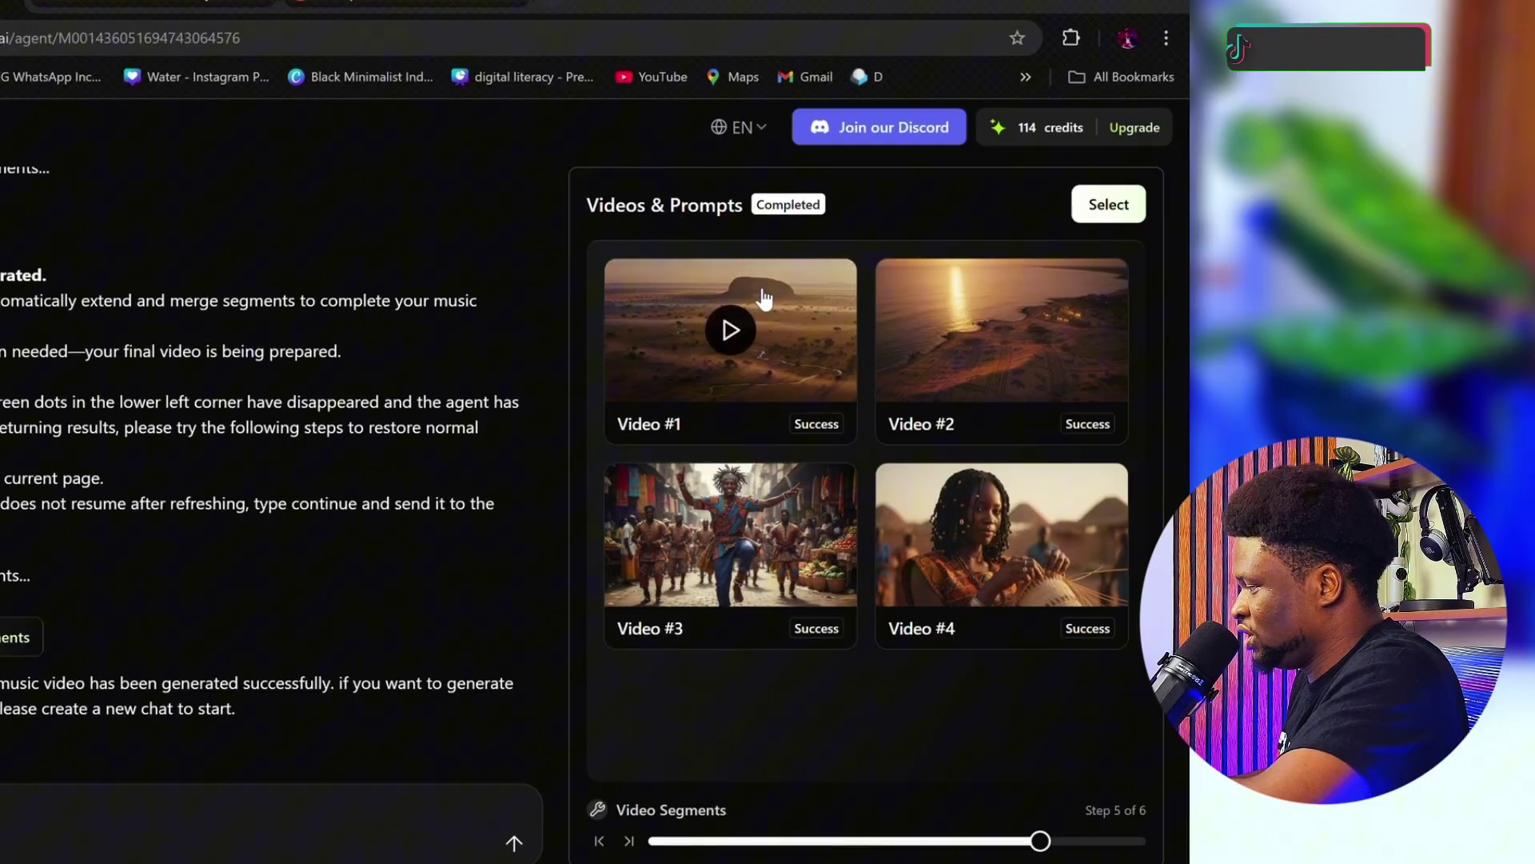
Play and replay the Video #1 clip beside its prompt, then return to the merged Final Video
{"action": "left_click", "coordinate": [678, 362]}
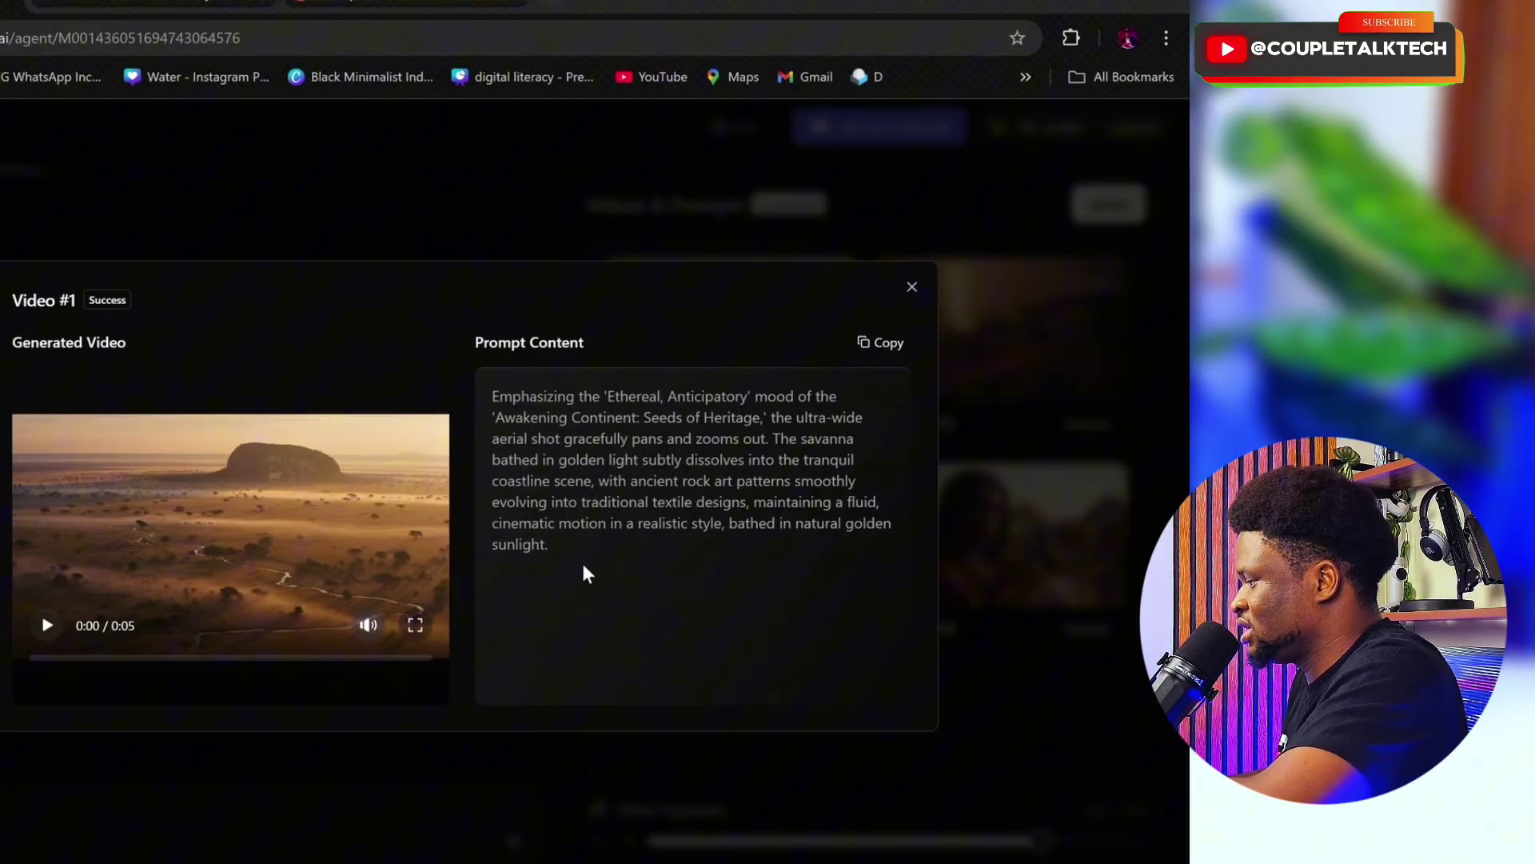
{"action": "left_click", "coordinate": [48, 629]}
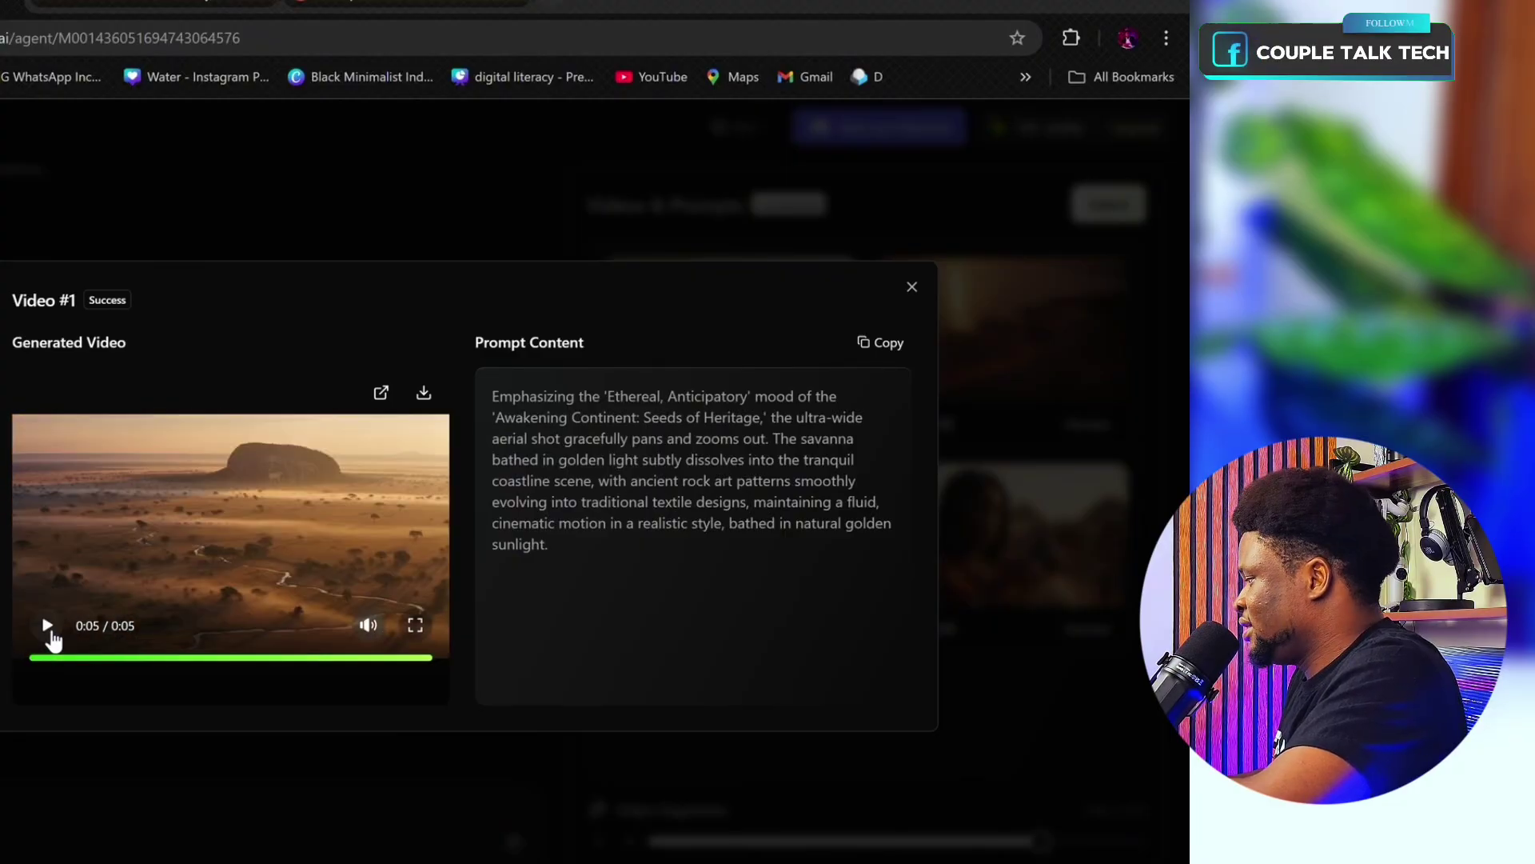
{"action": "left_click", "coordinate": [48, 627]}
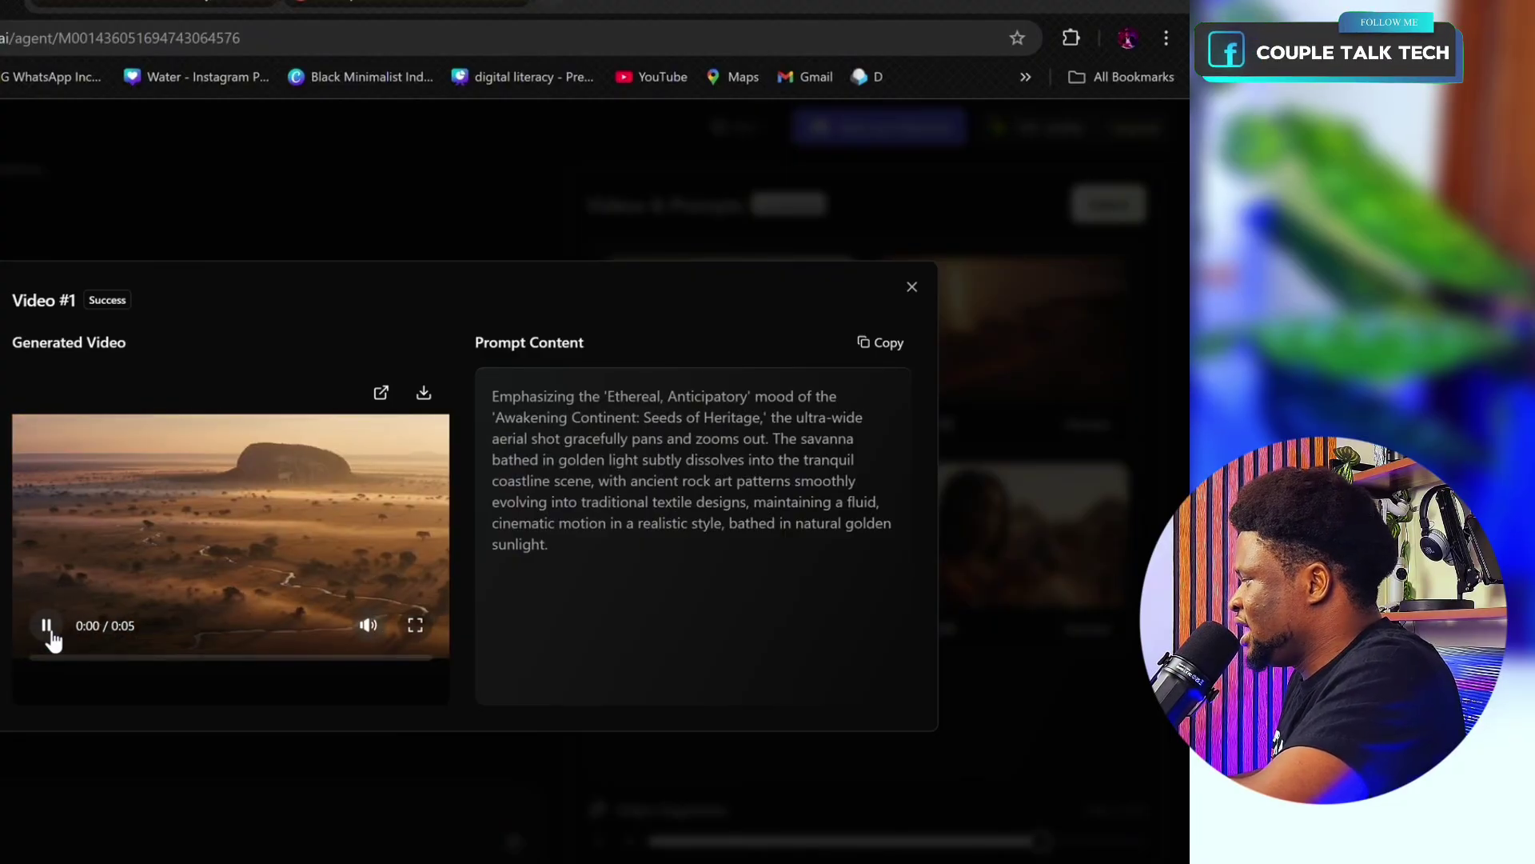
{"action": "left_click", "coordinate": [911, 286]}
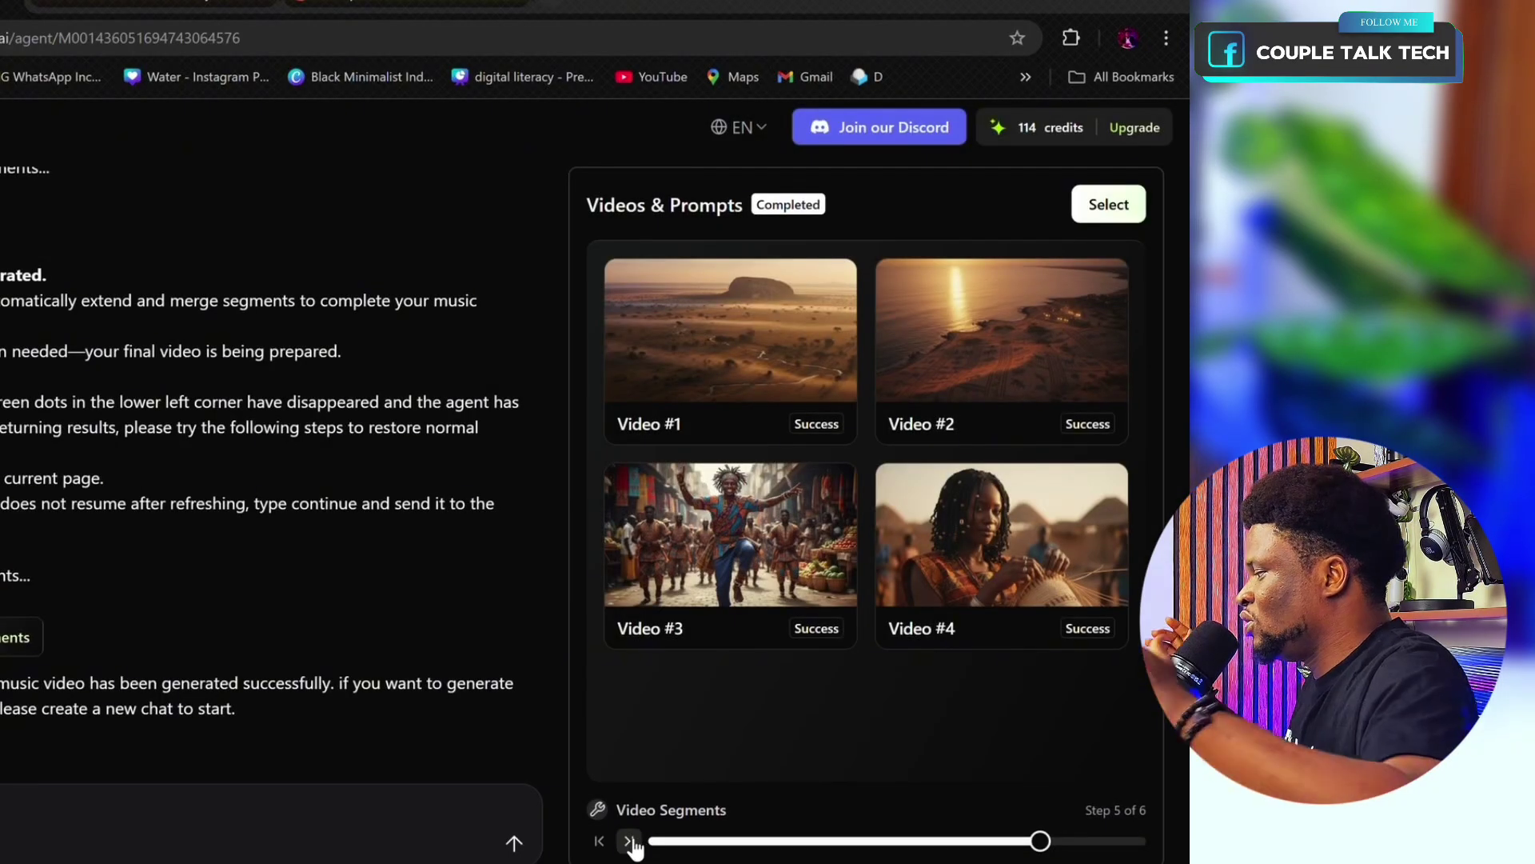
{"action": "left_click", "coordinate": [629, 840]}
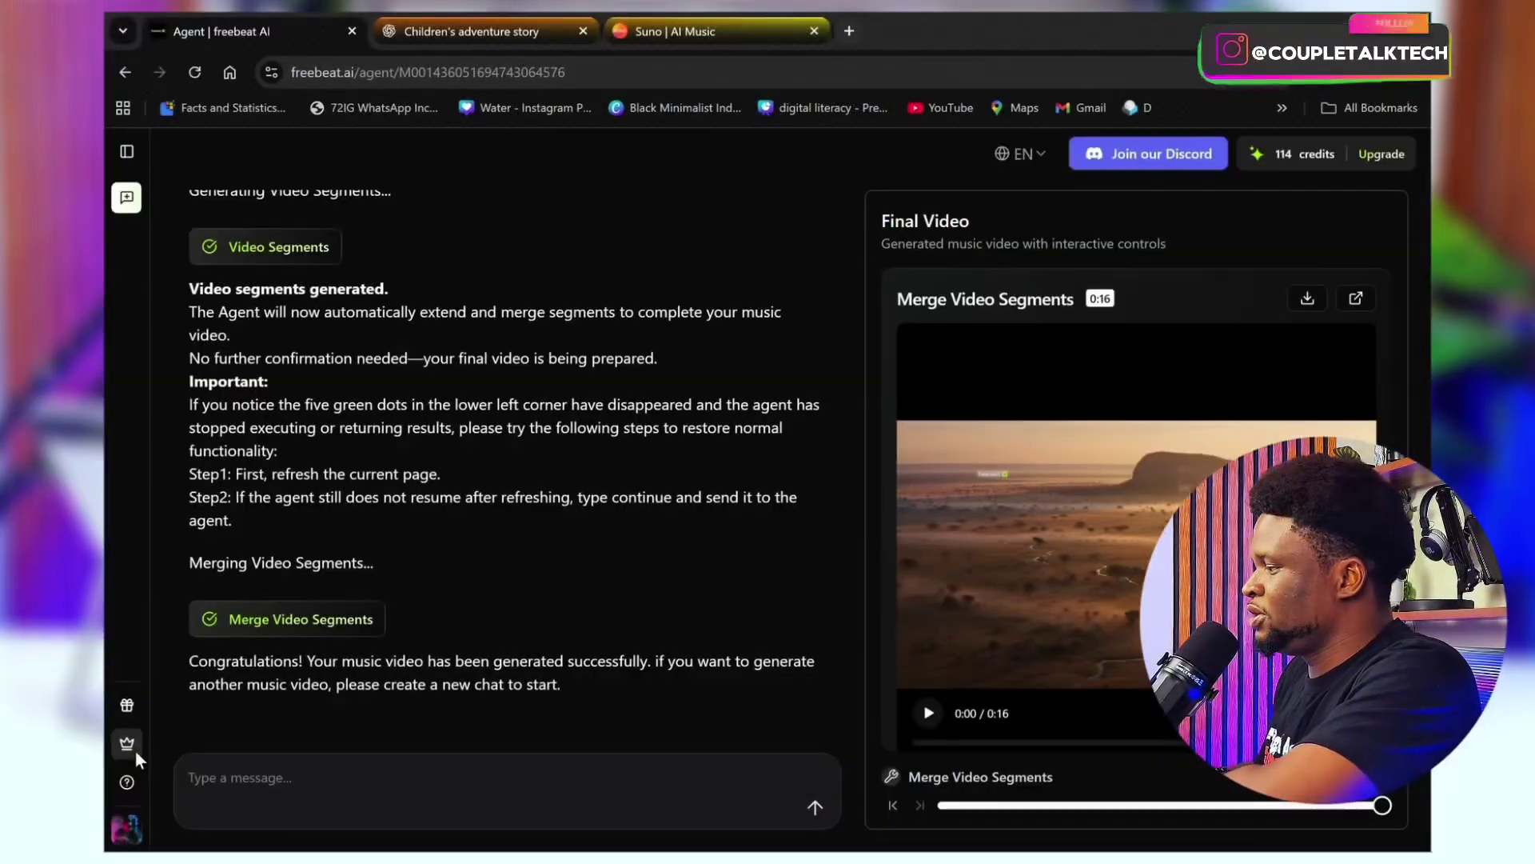
Open the pricing page via the Subscribe crown icon to see Free, Basic and Standard plans
{"action": "left_click", "coordinate": [134, 750]}
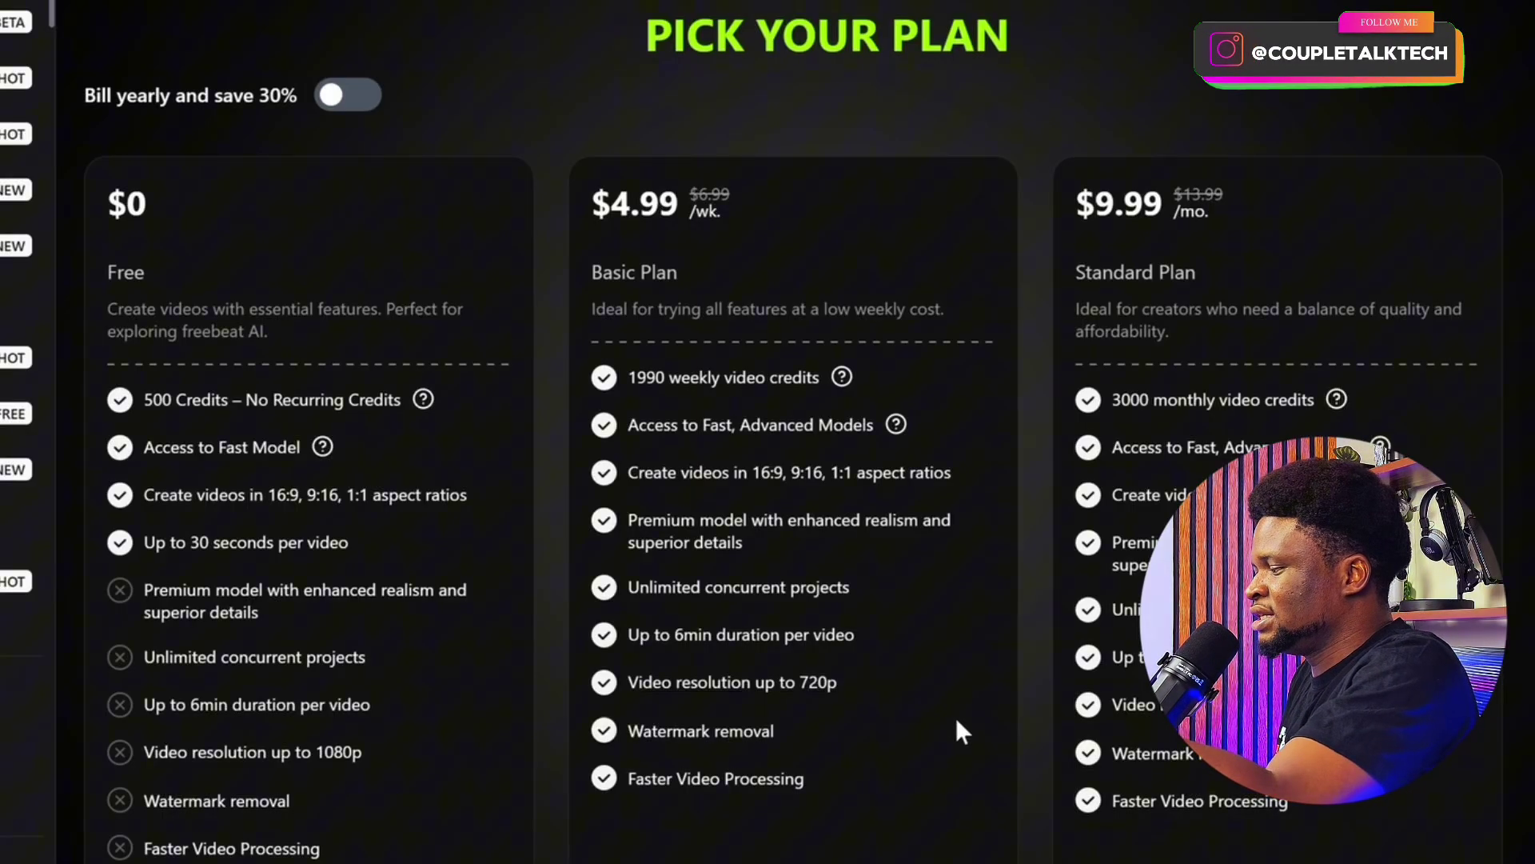
Scroll the plan cards sideways to reveal the $24.99/month Most Popular Pro Plan card
{"action": "scroll", "coordinate": [956, 717], "scroll_direction": "right", "scroll_amount": 2}
{"action": "scroll", "coordinate": [956, 717], "scroll_direction": "right", "scroll_amount": 3}
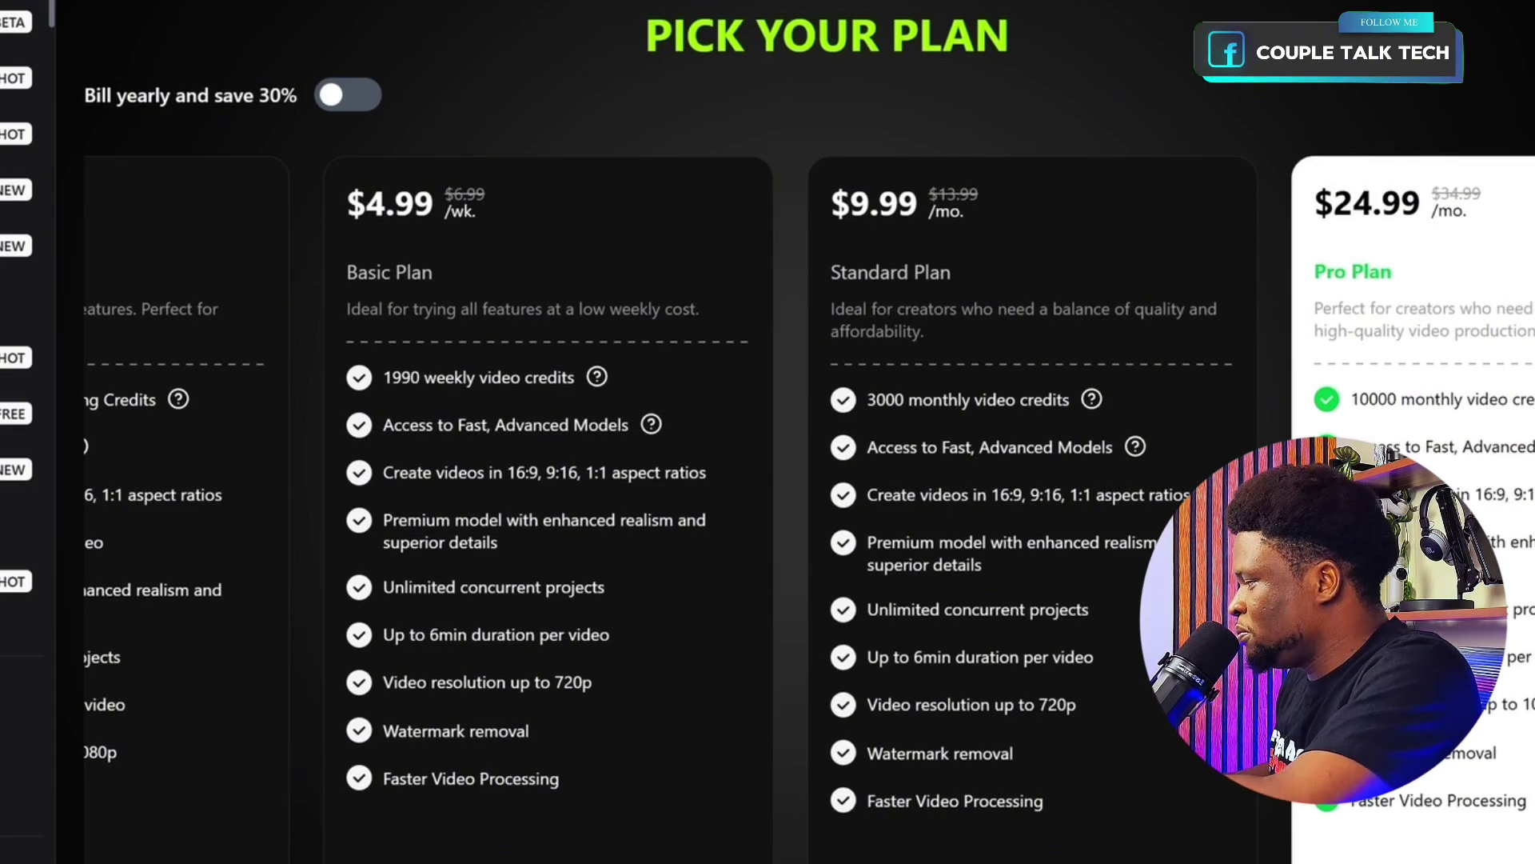
{"action": "scroll", "coordinate": [933, 619], "scroll_direction": "right", "scroll_amount": 3}
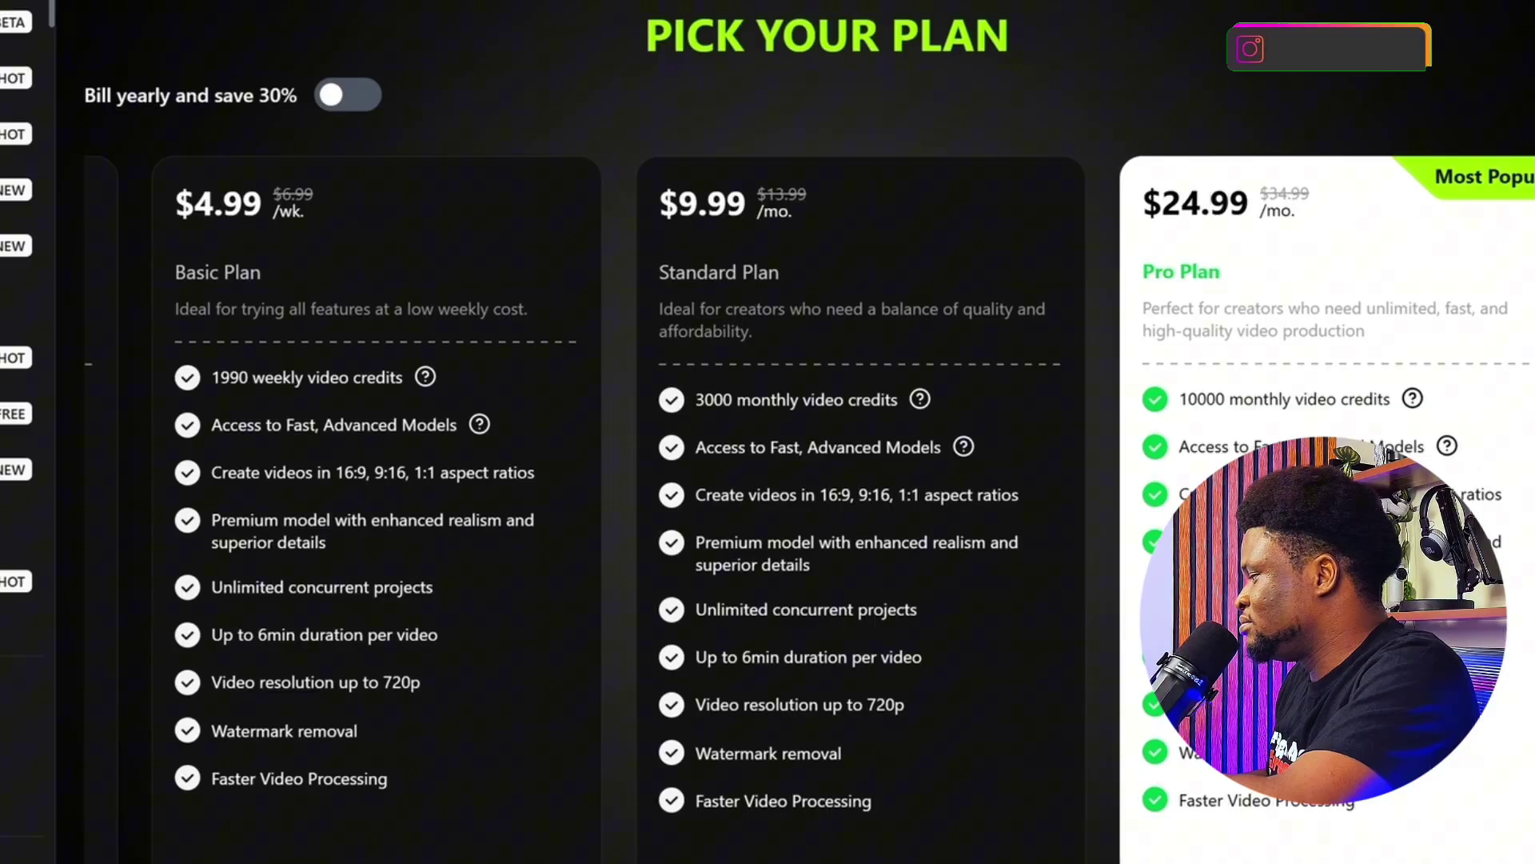